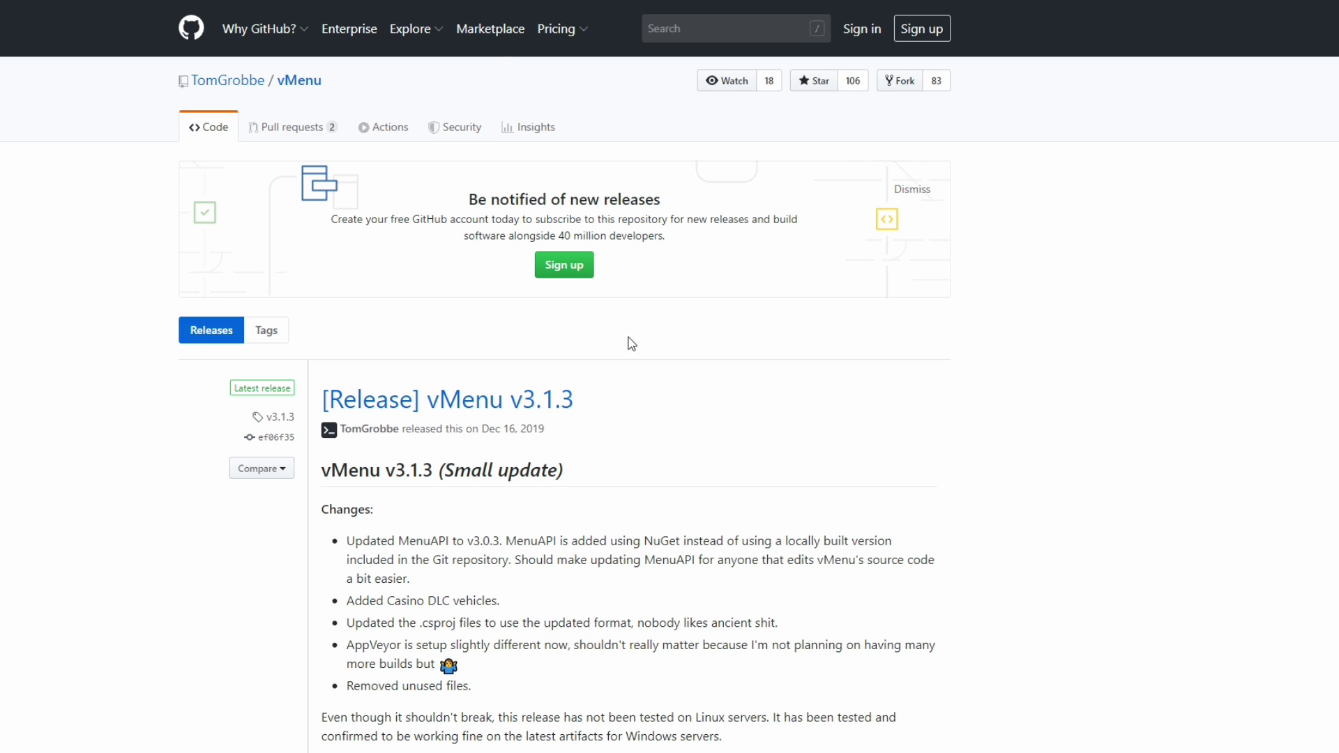
scroll(96, 320, down, 13)
scroll(96, 321, down, 5)
scroll(96, 320, up, 17)
scroll(628, 386, down, 1)
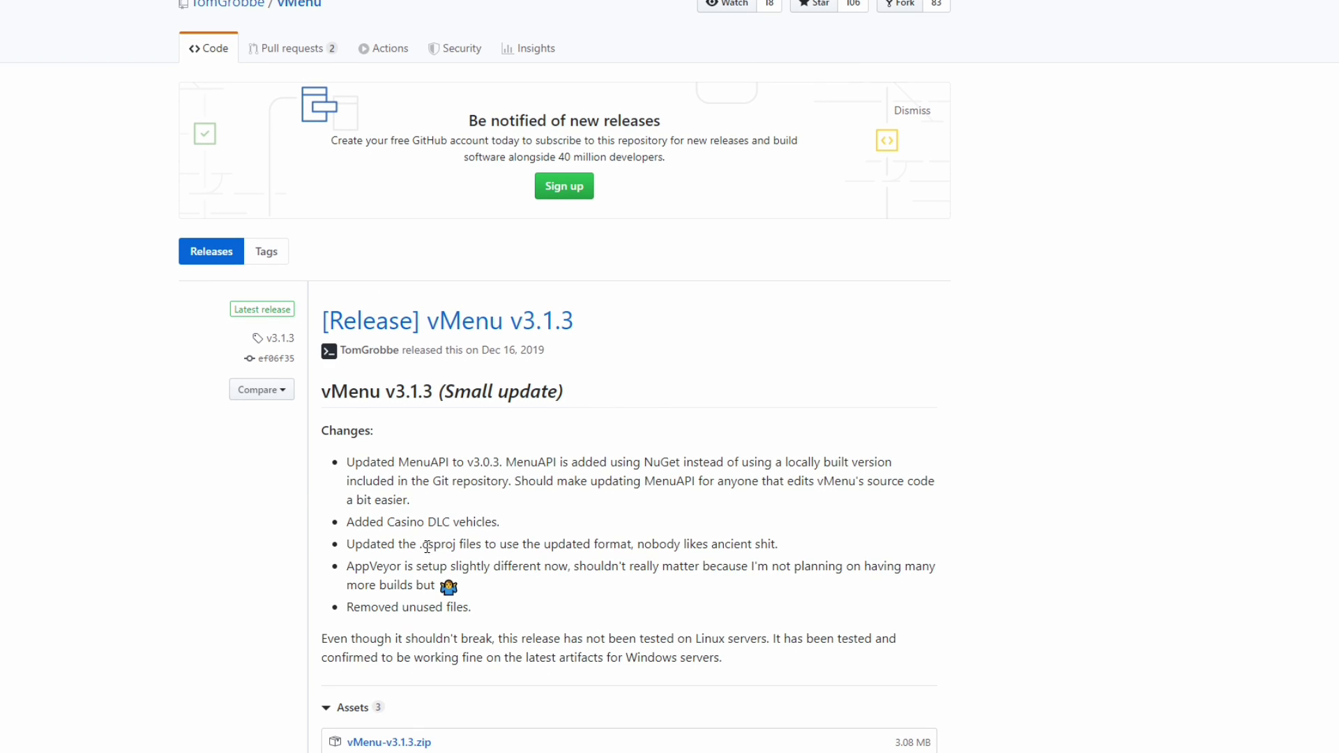
scroll(596, 480, down, 1)
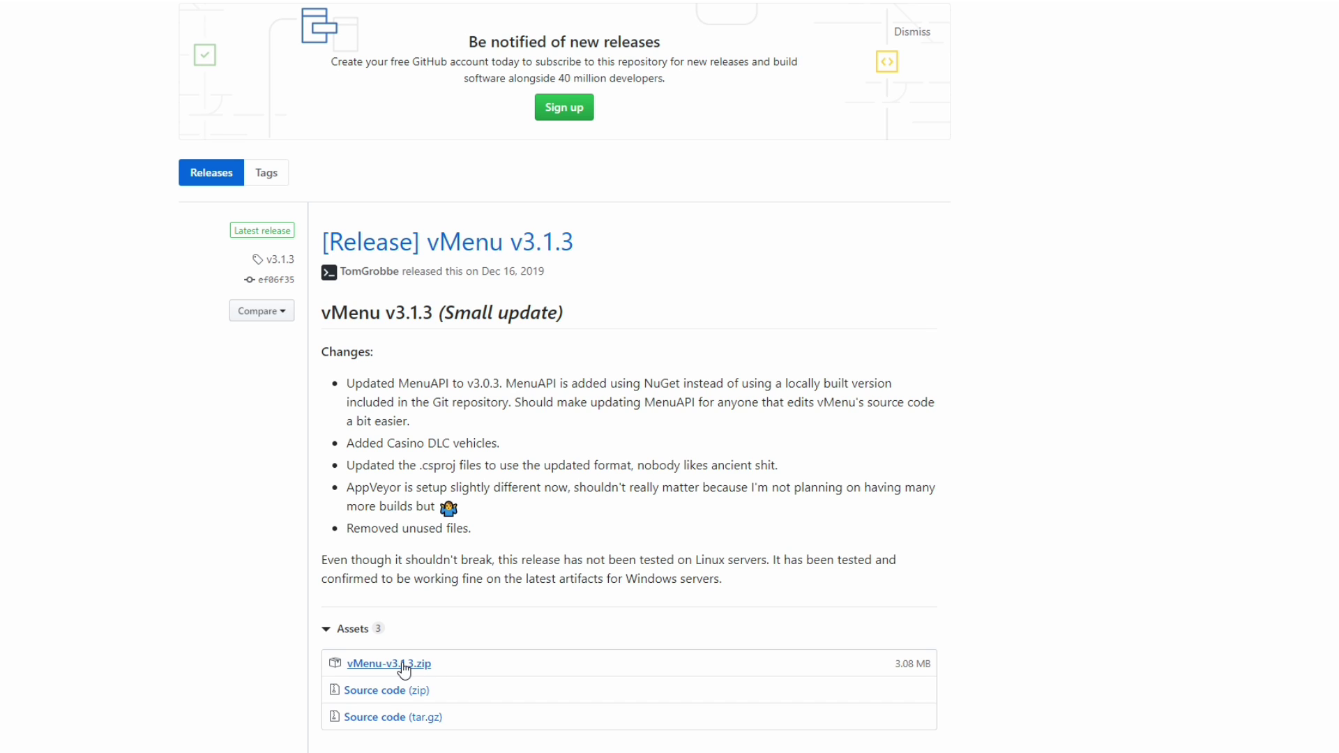
scroll(290, 418, up, 3)
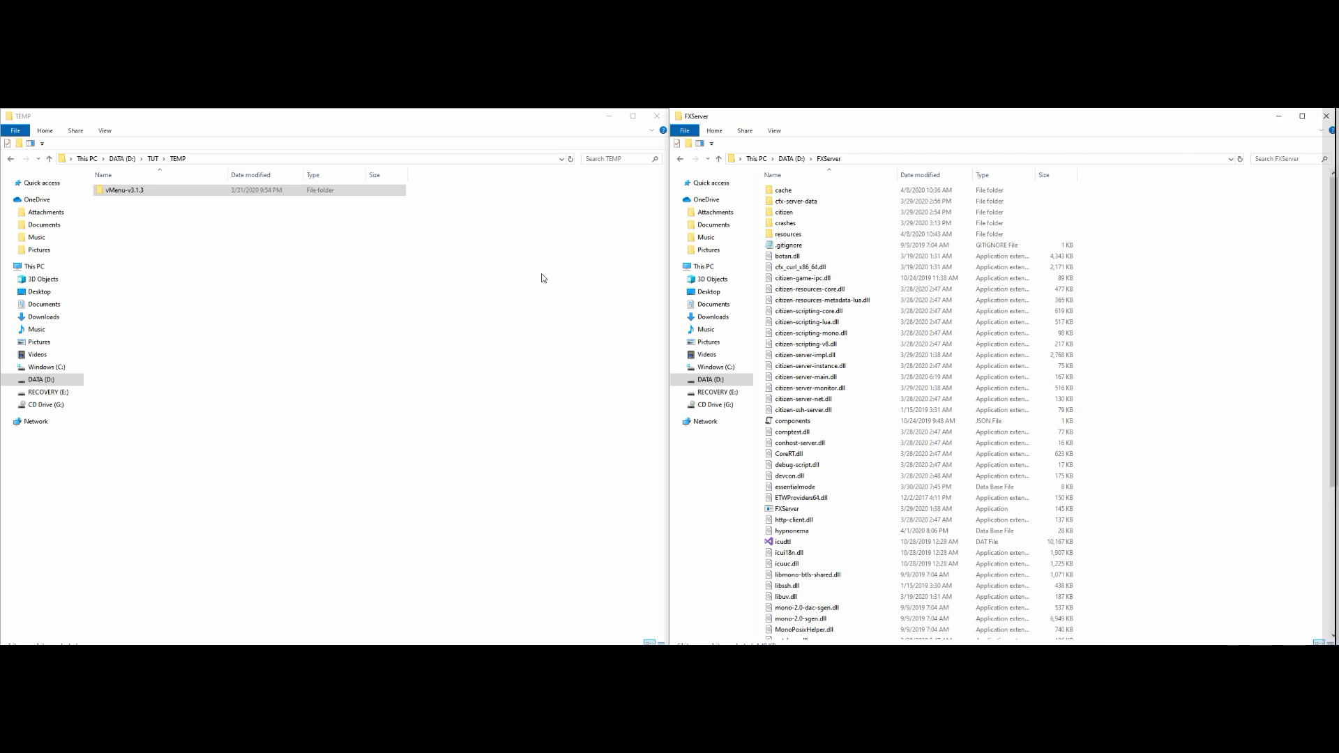
Select the extracted vMenu-v3.1.3 folder in TEMP and the resources folder in D:\FXServer
click(544, 277)
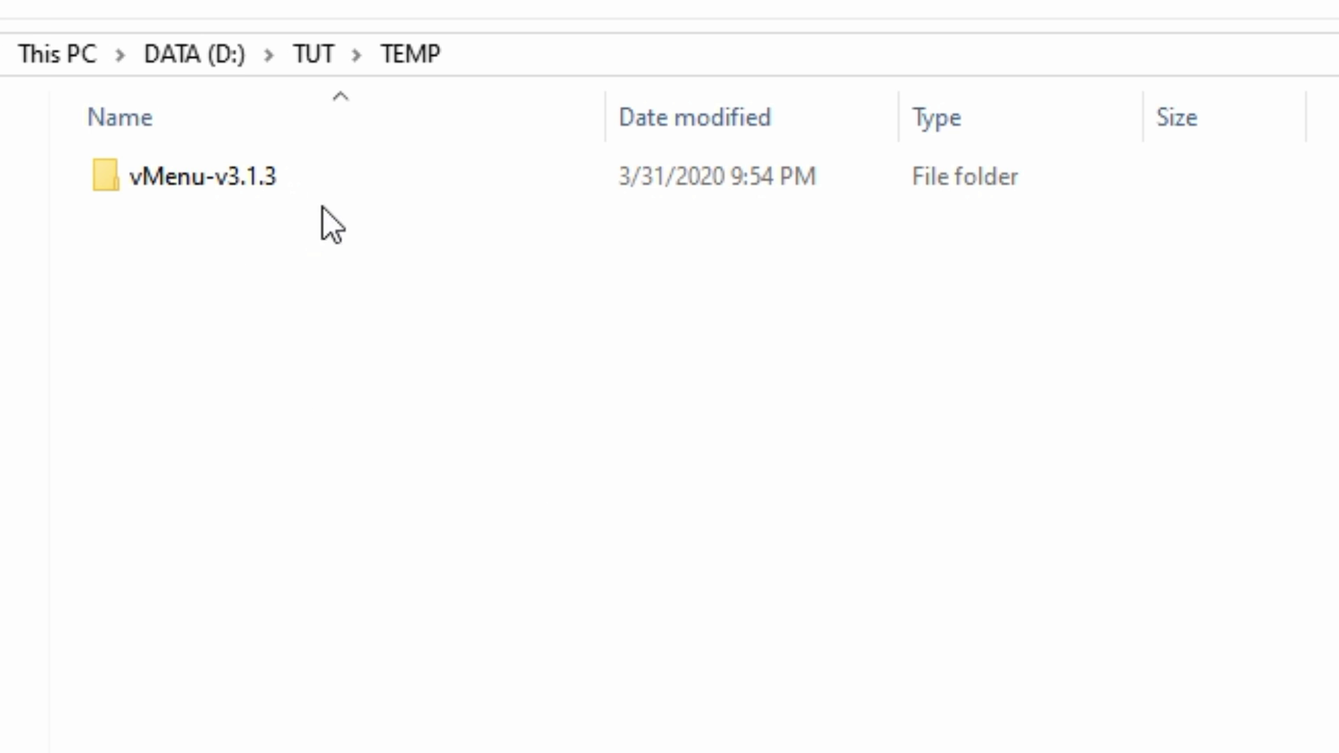
click(195, 183)
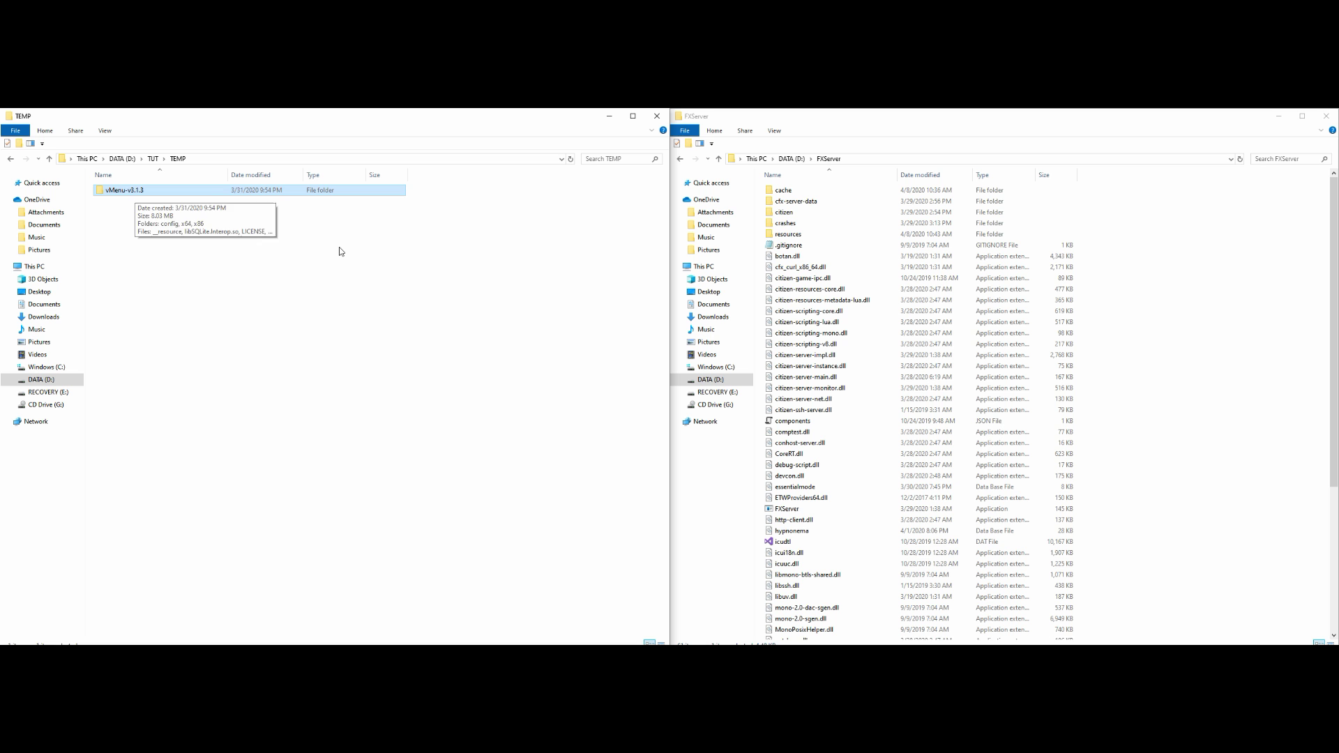
click(1027, 412)
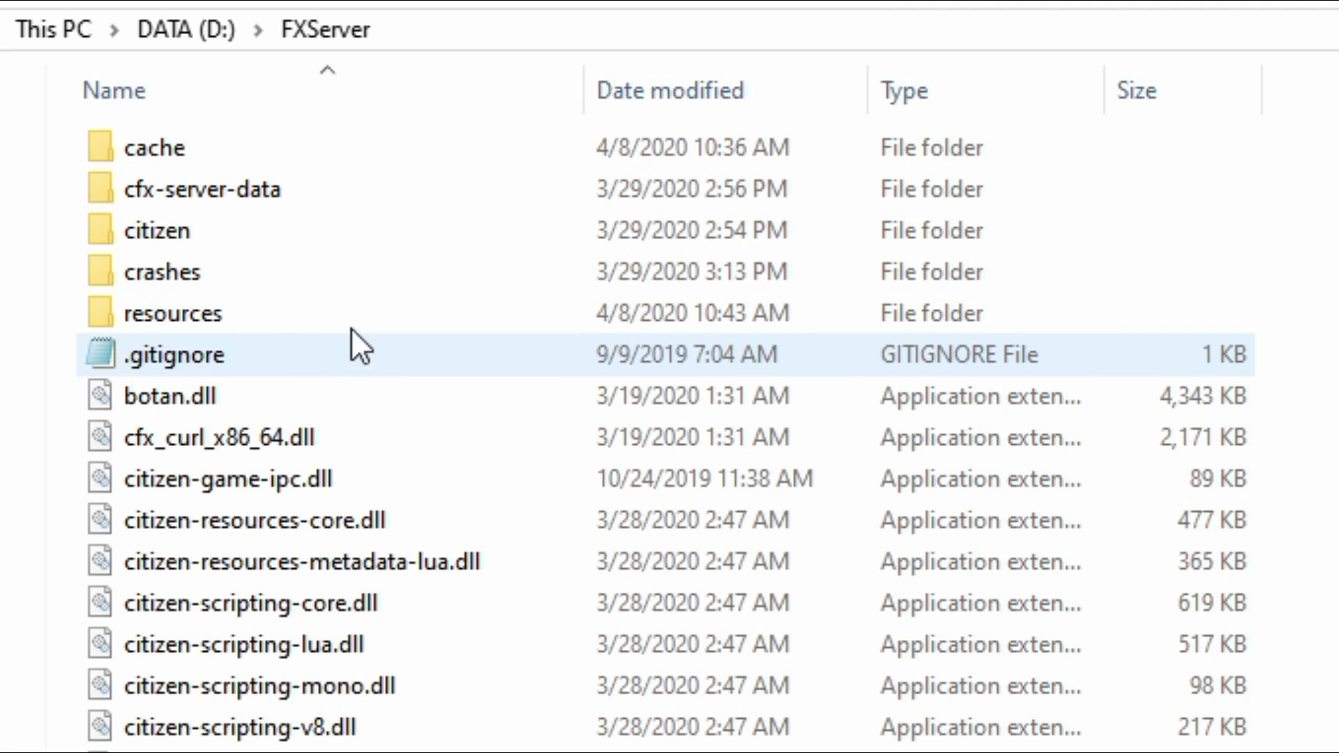
click(337, 319)
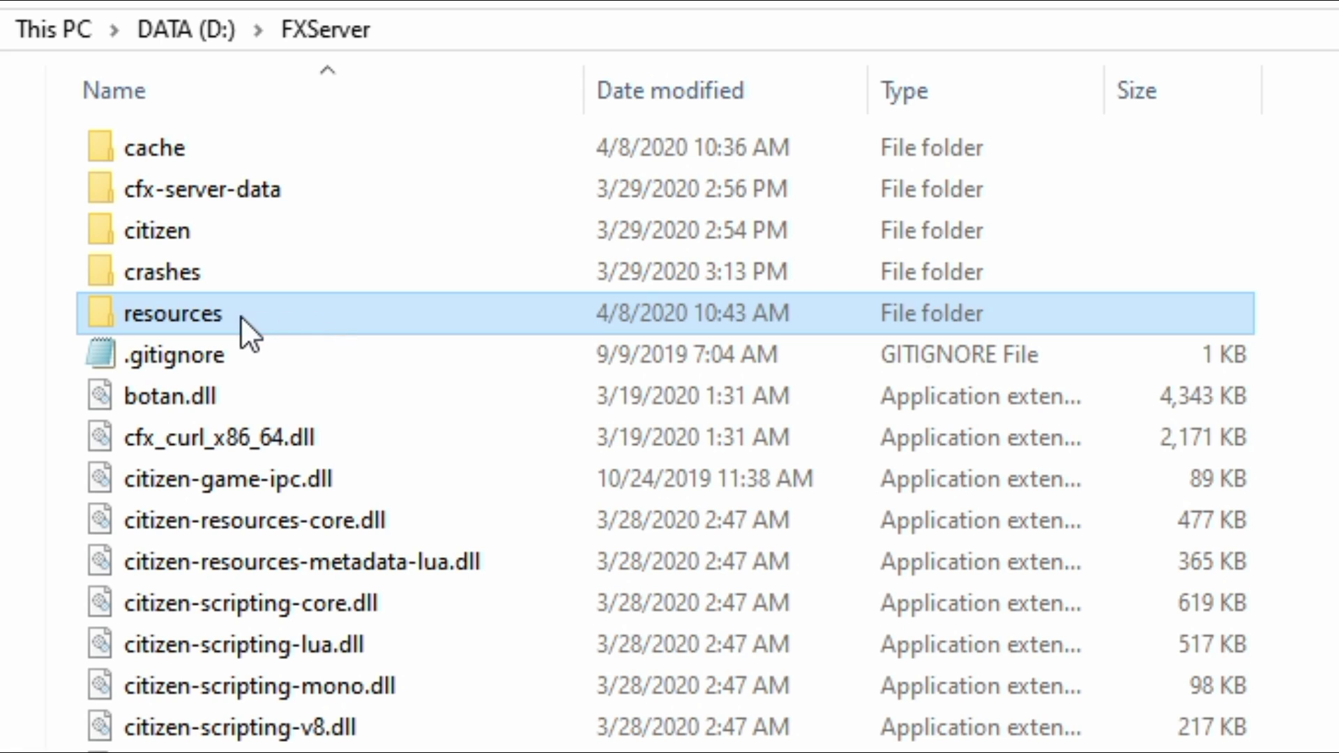
Open FXServer's resources folder and the vMenu-v3.1.3 folder in side-by-side windows
double_click(290, 315)
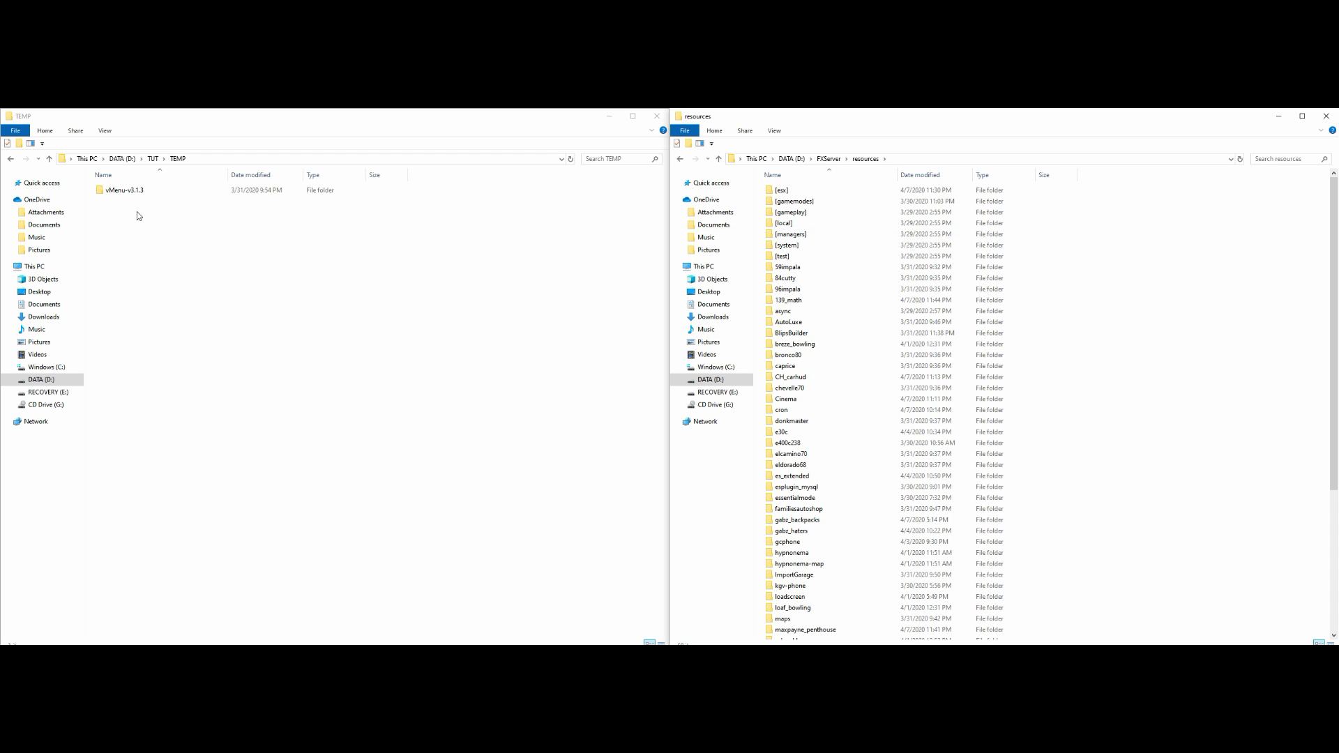
click(142, 188)
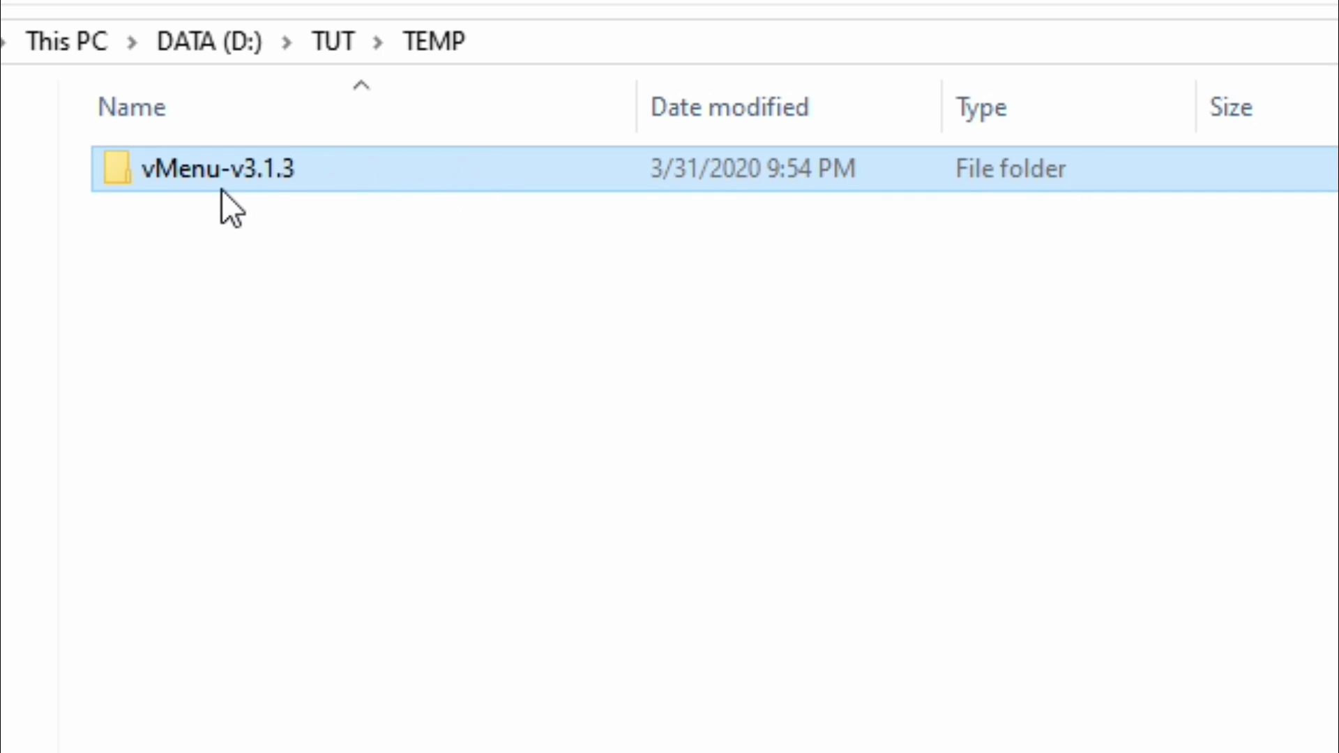
mouse_move(304, 183)
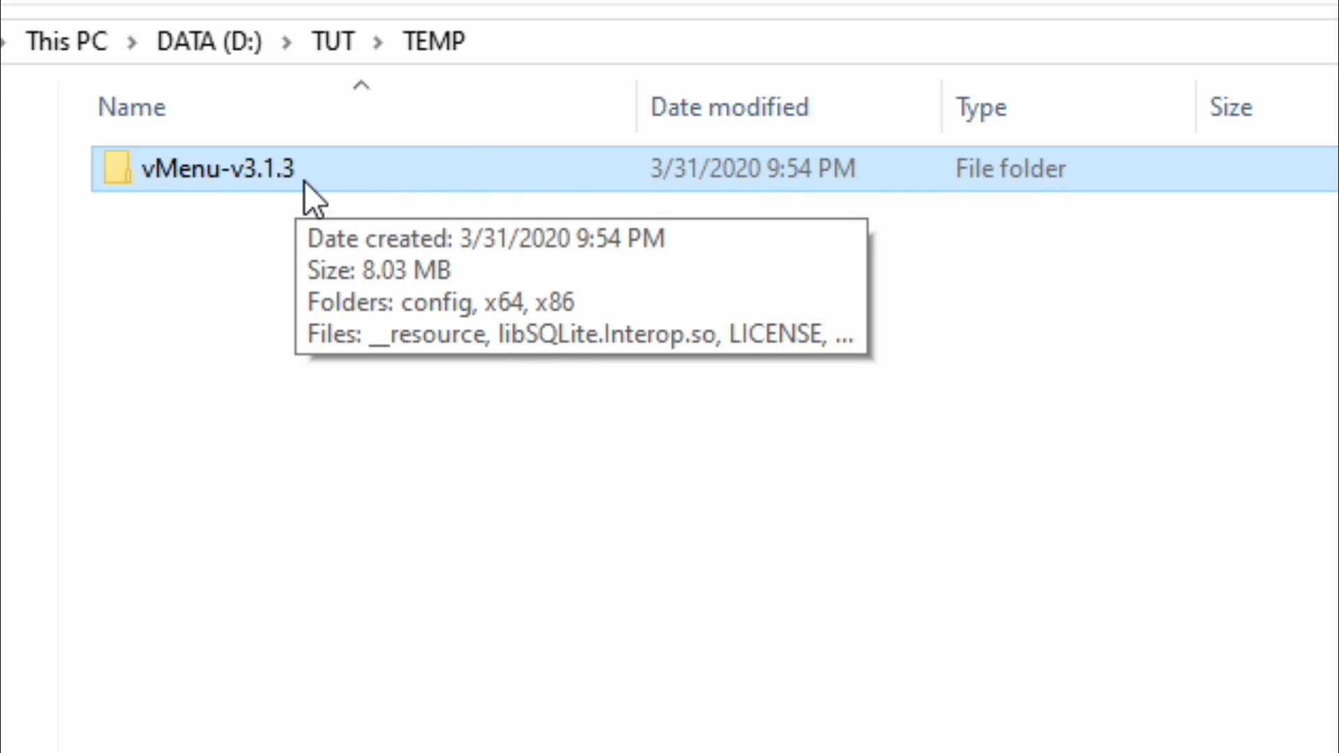
double_click(344, 169)
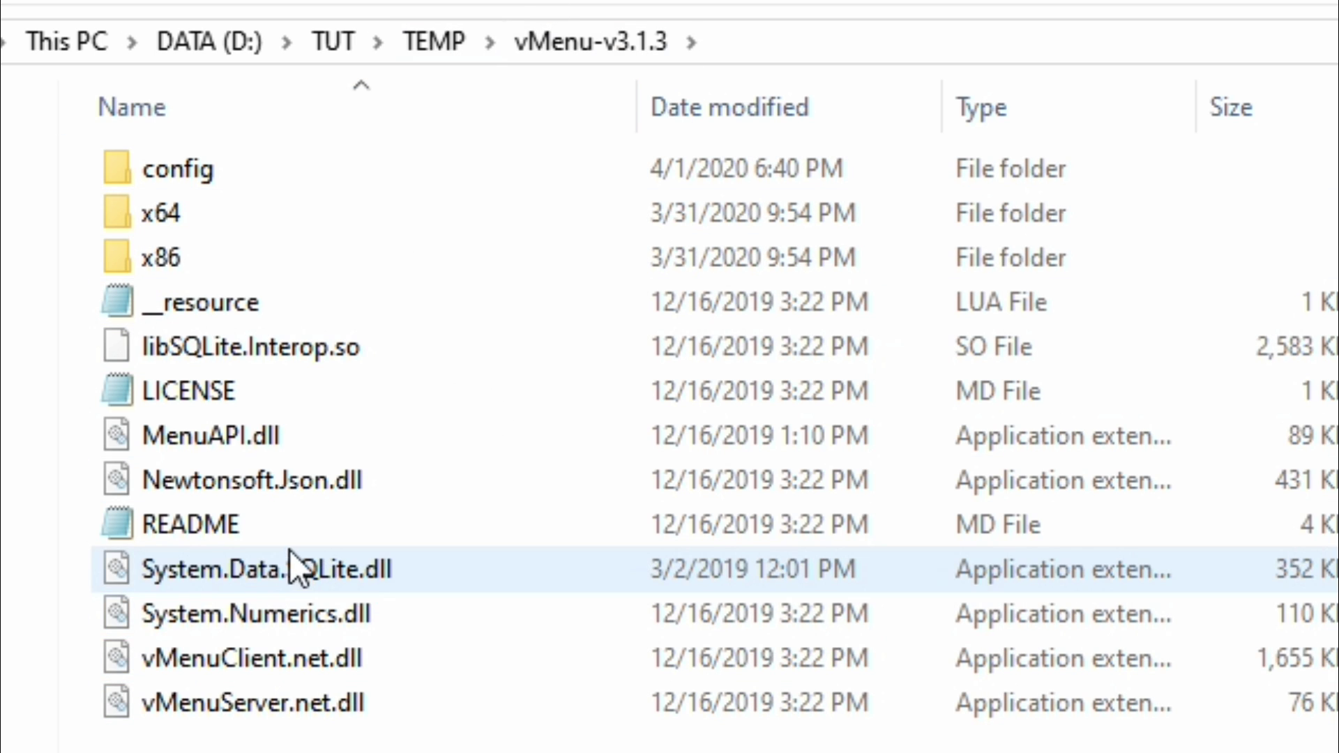
Open the vMenu-v3.1.3 README in Notepad and bring it to the front
click(289, 524)
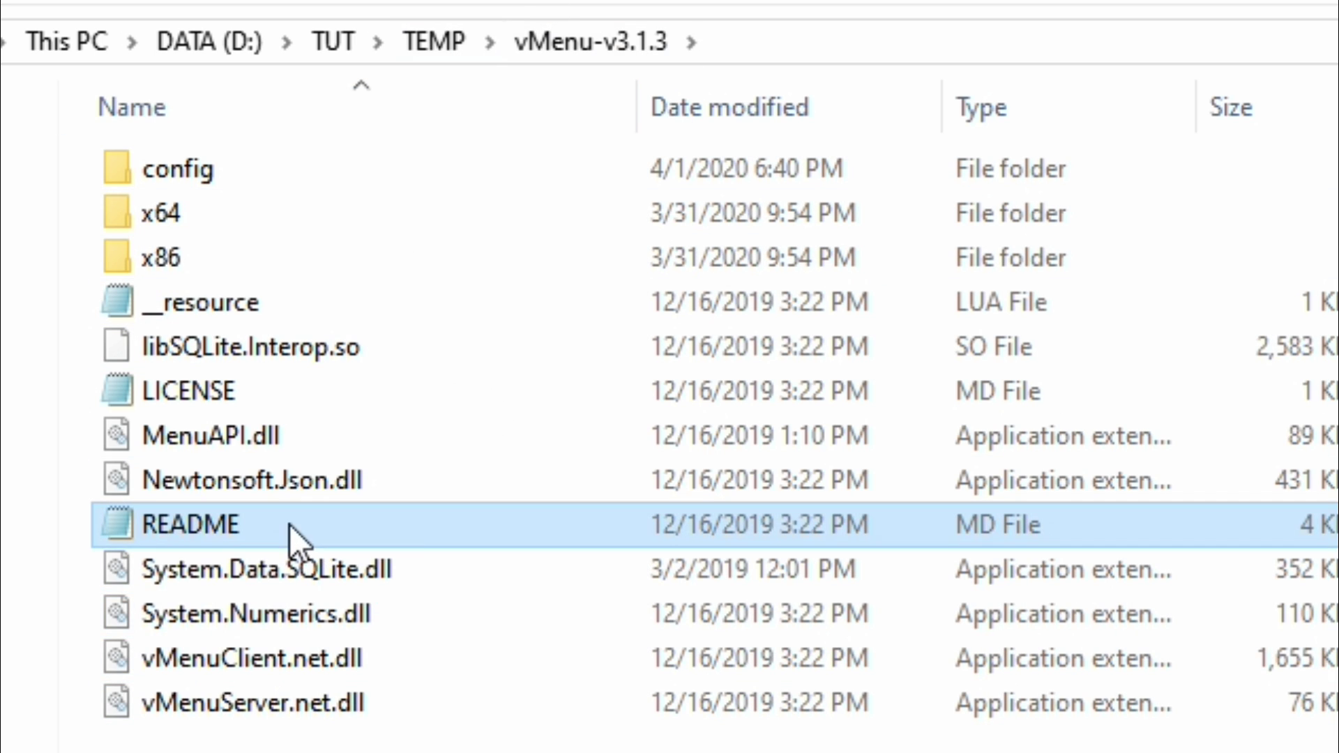
double_click(337, 525)
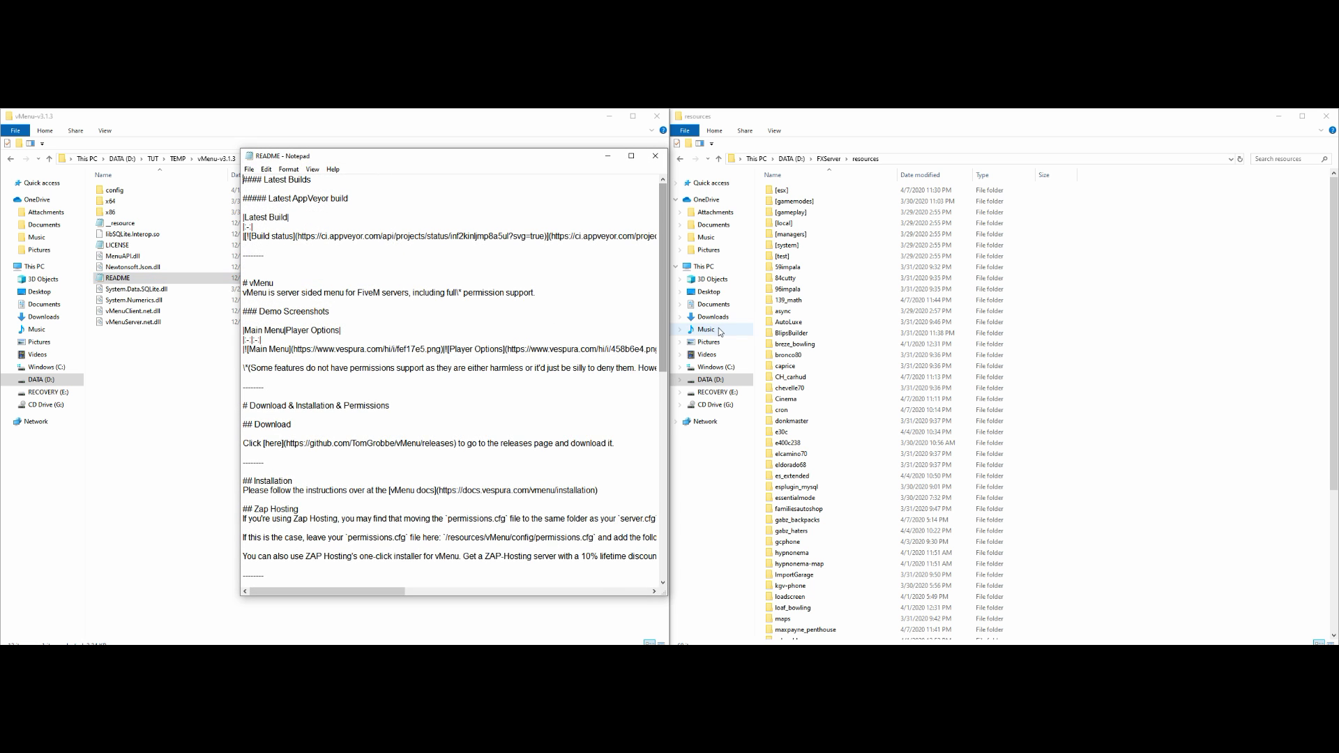
mouse_move(664, 364)
mouse_down()
mouse_move(764, 363)
mouse_move(617, 364)
mouse_move(665, 363)
mouse_up()
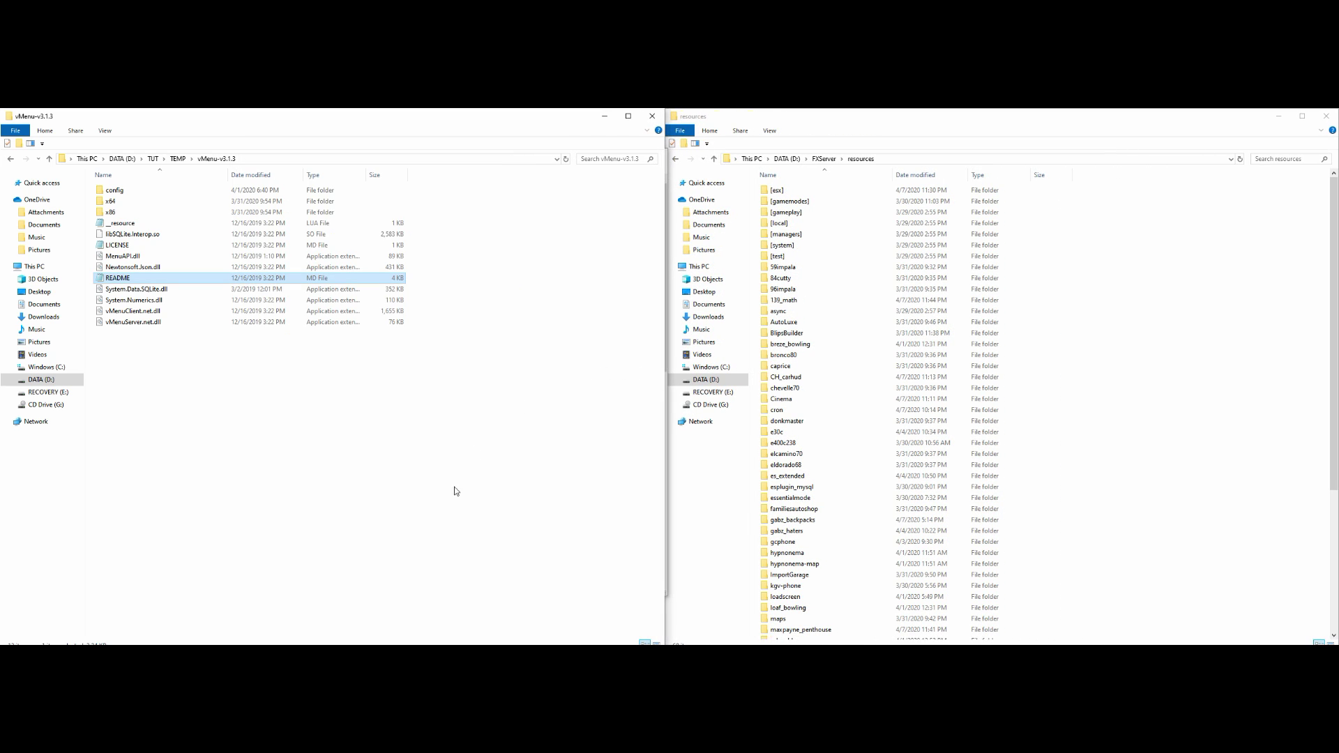
click(391, 657)
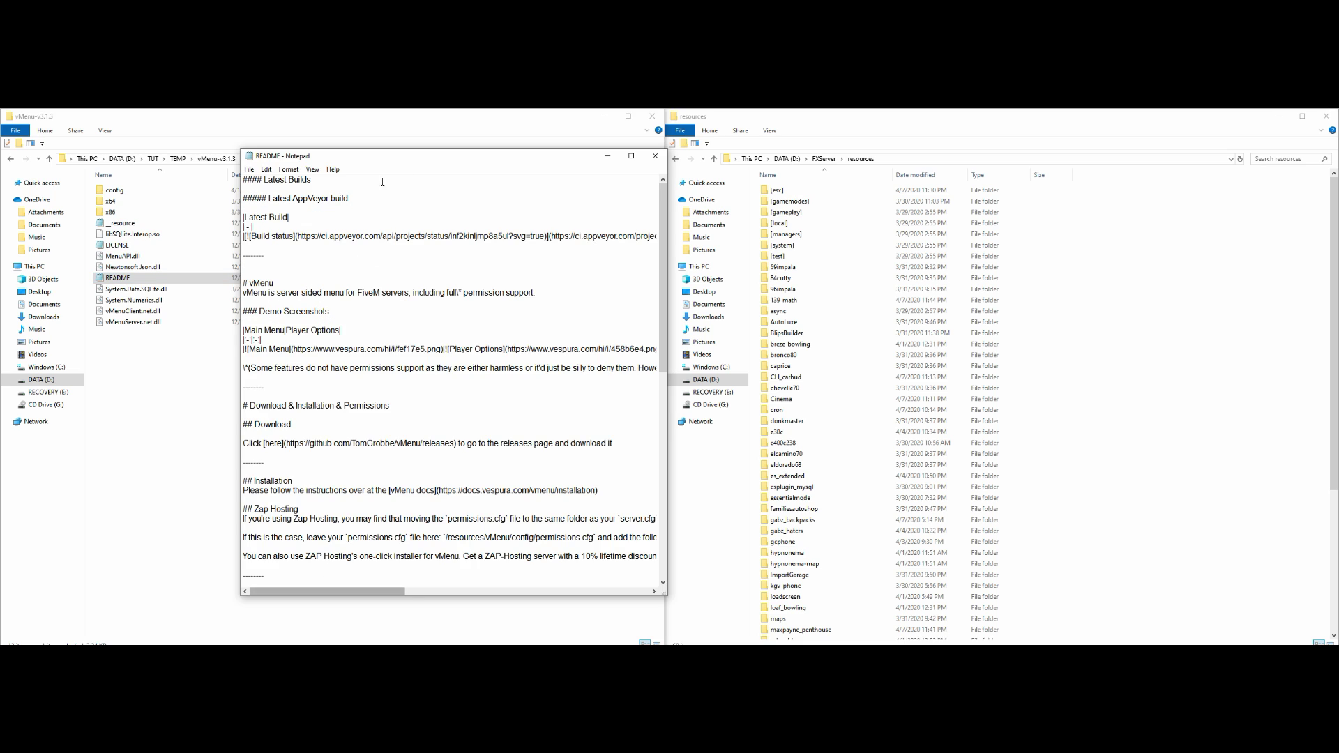
Scroll the README to its Installation section and select the docs.vespura.com installation link
drag(419, 155, 325, 147)
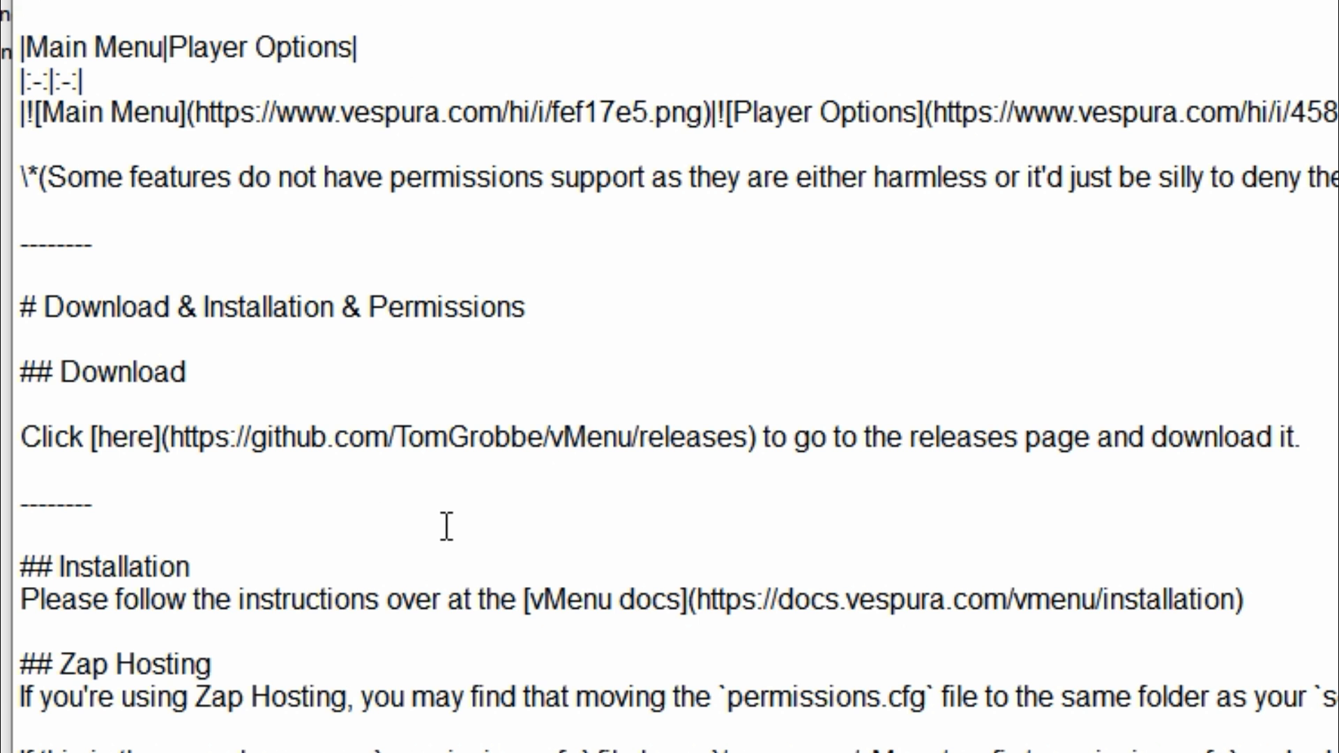
scroll(951, 258, down, 1)
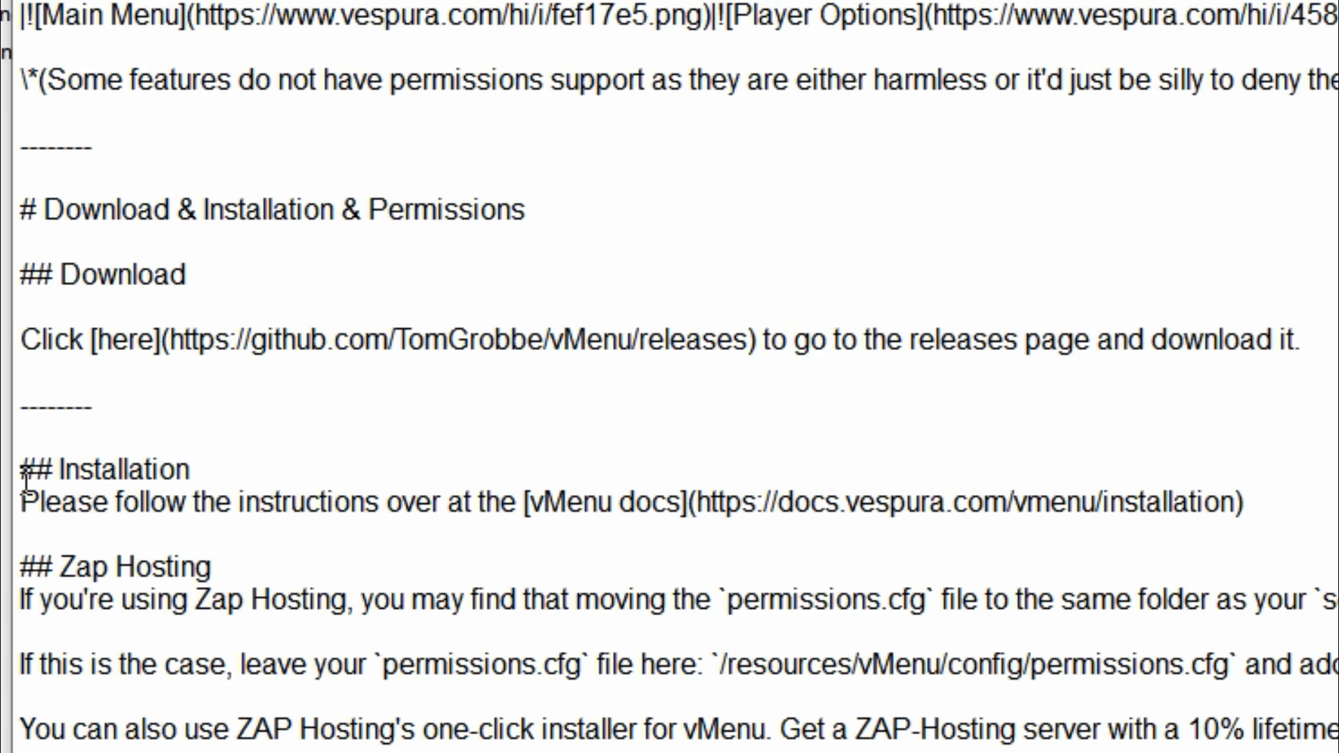
drag(700, 504, 1240, 506)
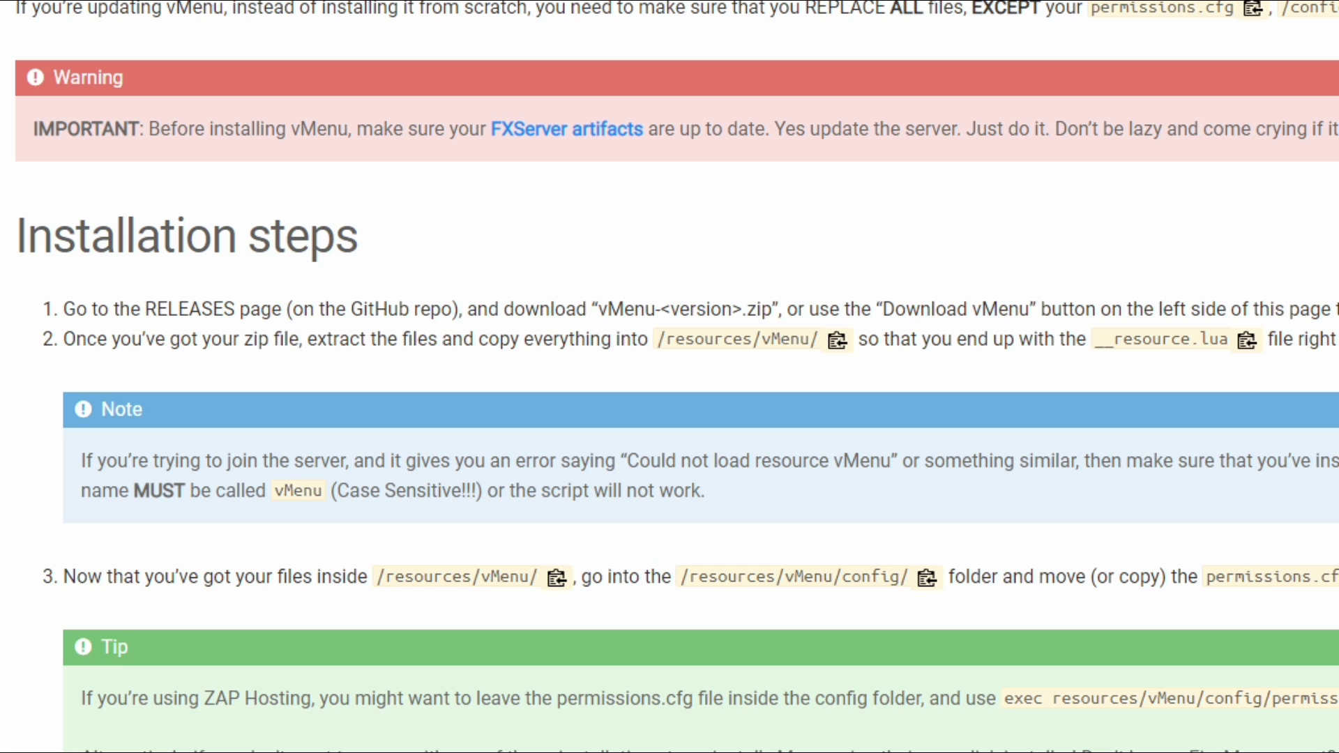
Read through the vMenu installation steps, then go back to the TEMP folder
scroll(669, 376, down, 3)
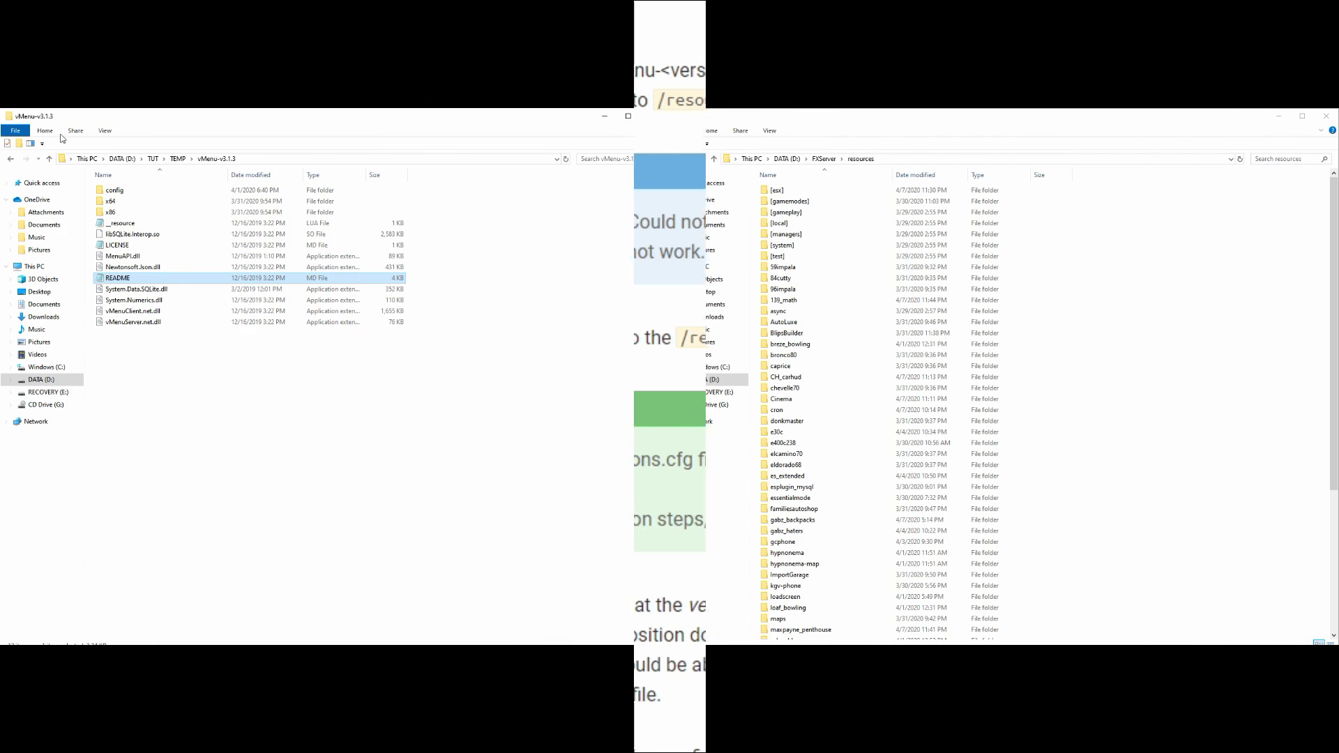
click(11, 159)
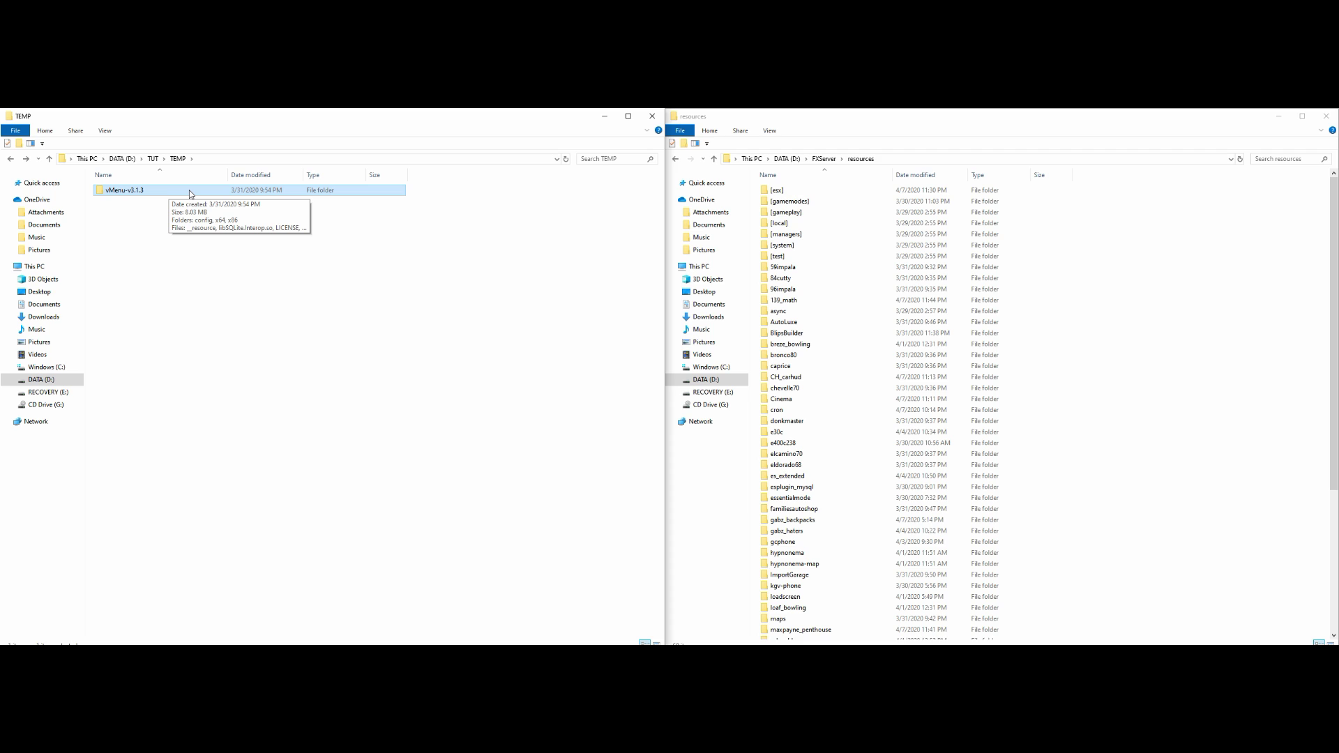
Copy vMenu-v3.1.3 into FXServer resources and rename the copy by removing '-v3.1.3', leaving vMenu
drag(189, 190, 1255, 433)
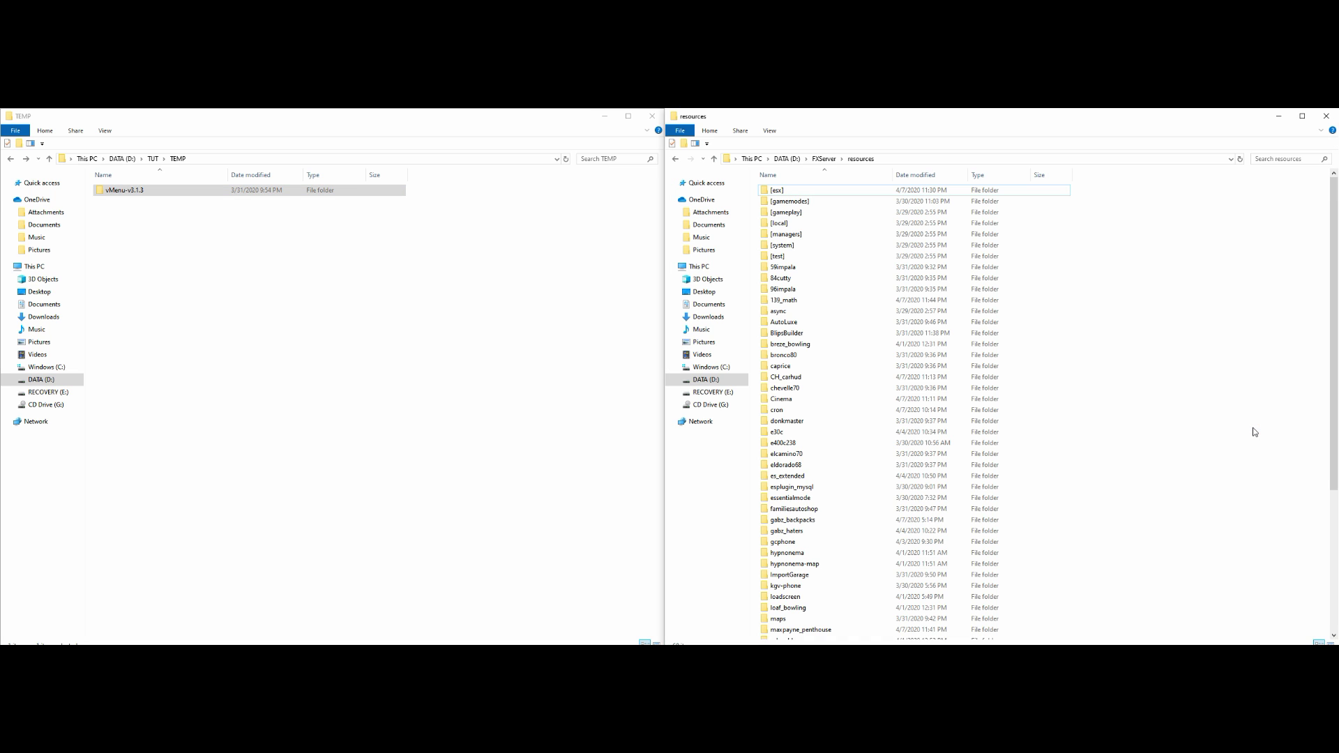
scroll(907, 380, down, 1)
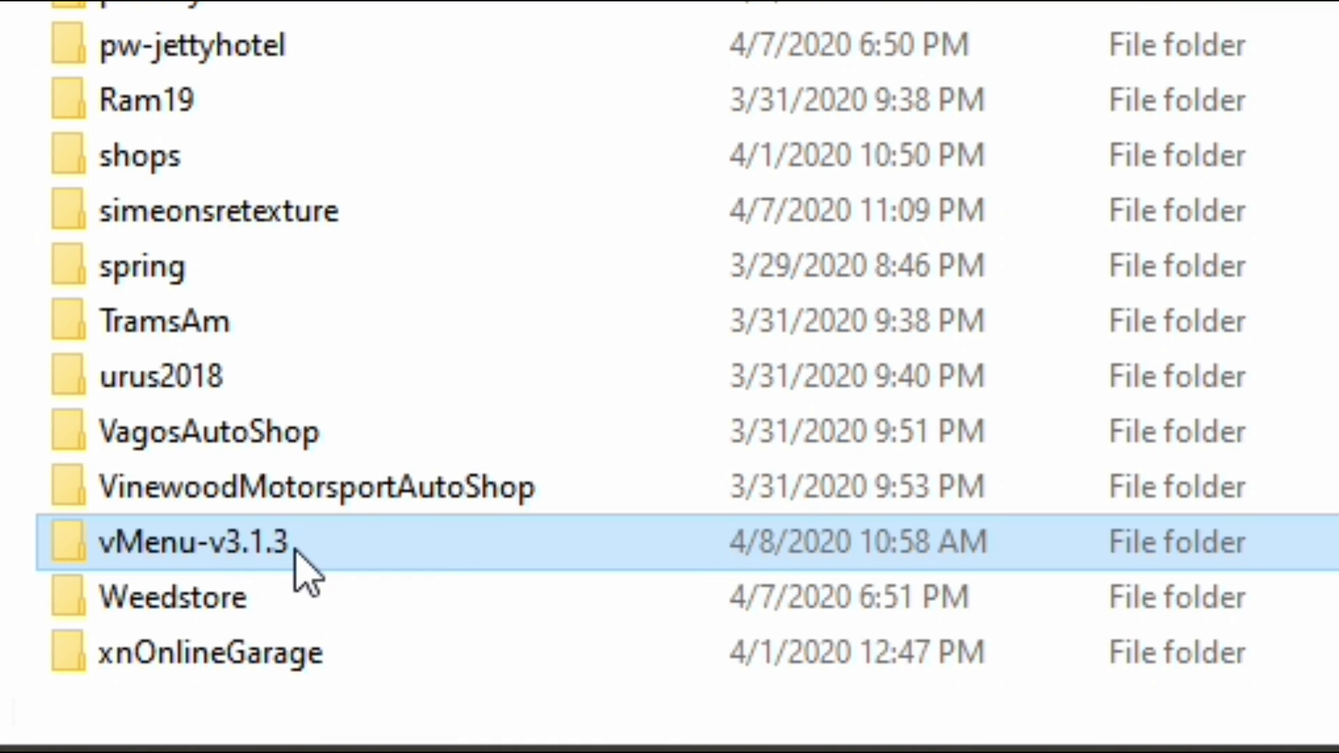
click(311, 555)
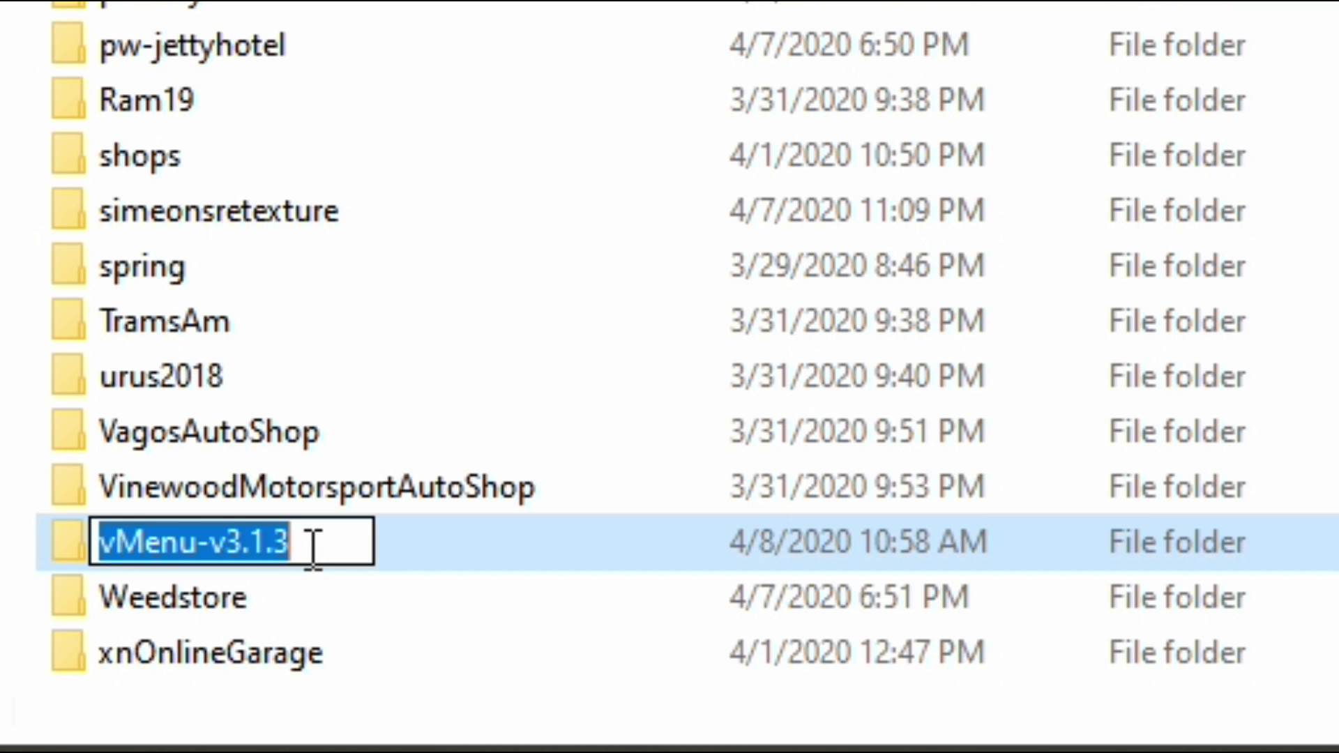
click(316, 546)
drag(290, 543, 197, 543)
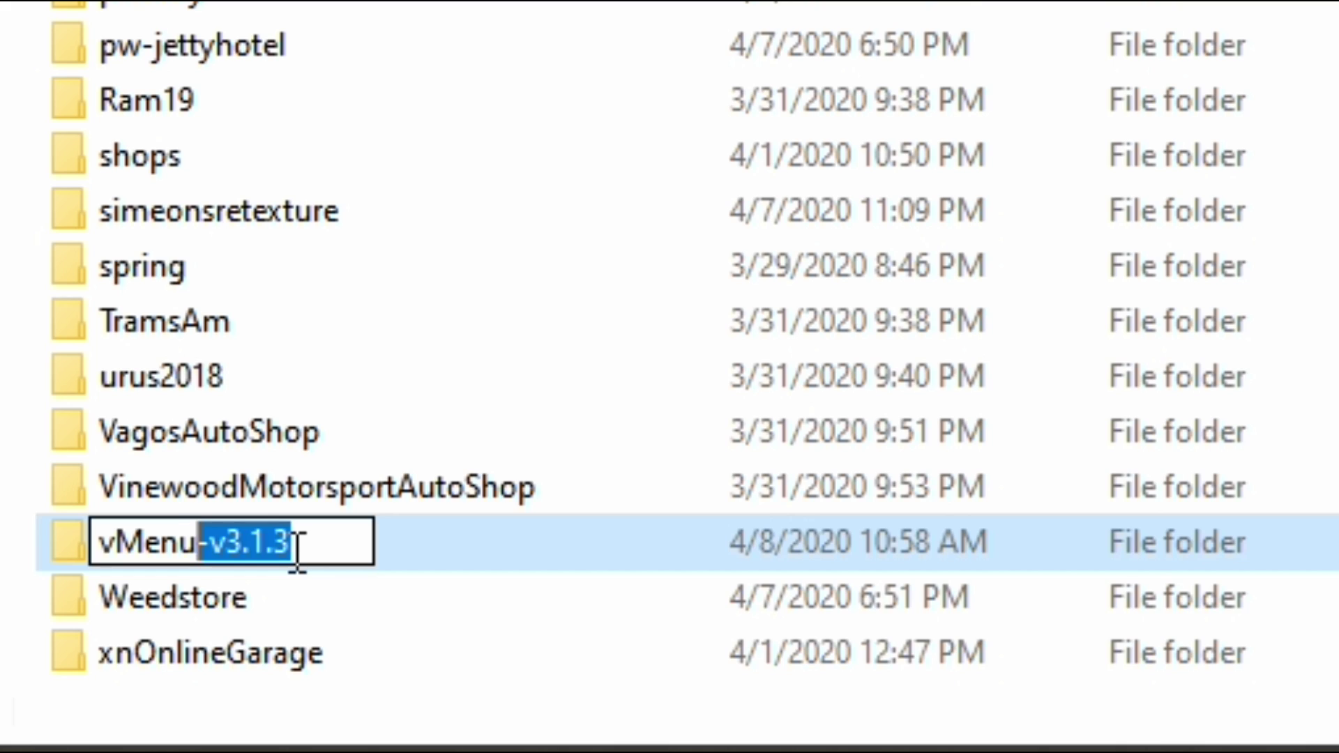
key(BackSpace)
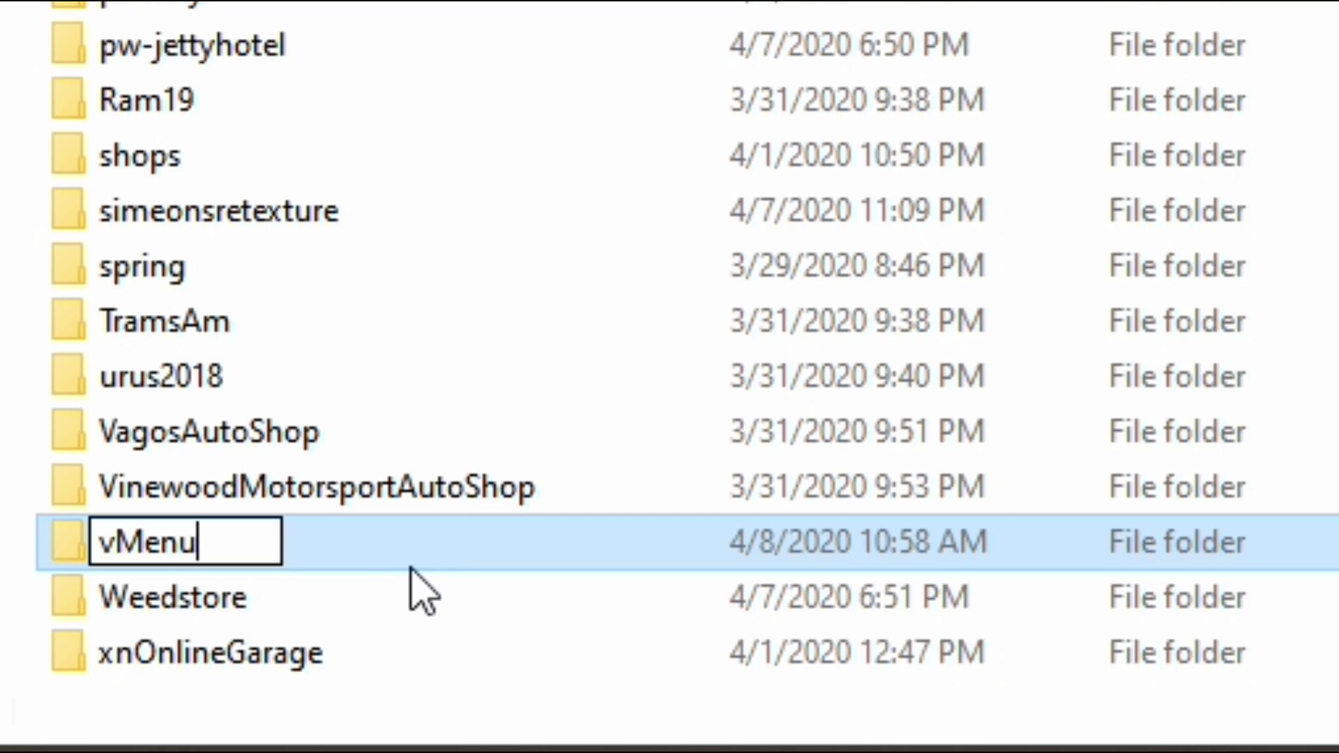
key(Return)
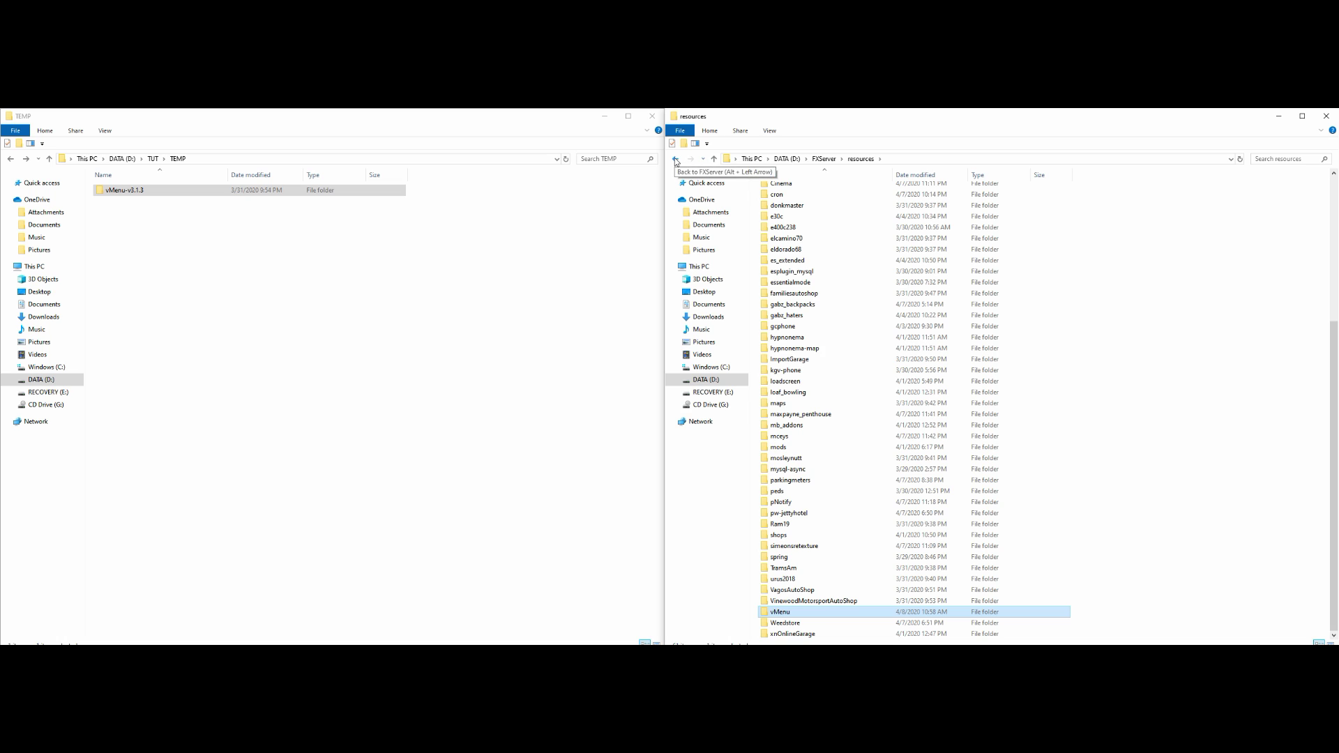
Open server.cfg from the FXServer folder in Notepad and move its window aside
click(675, 159)
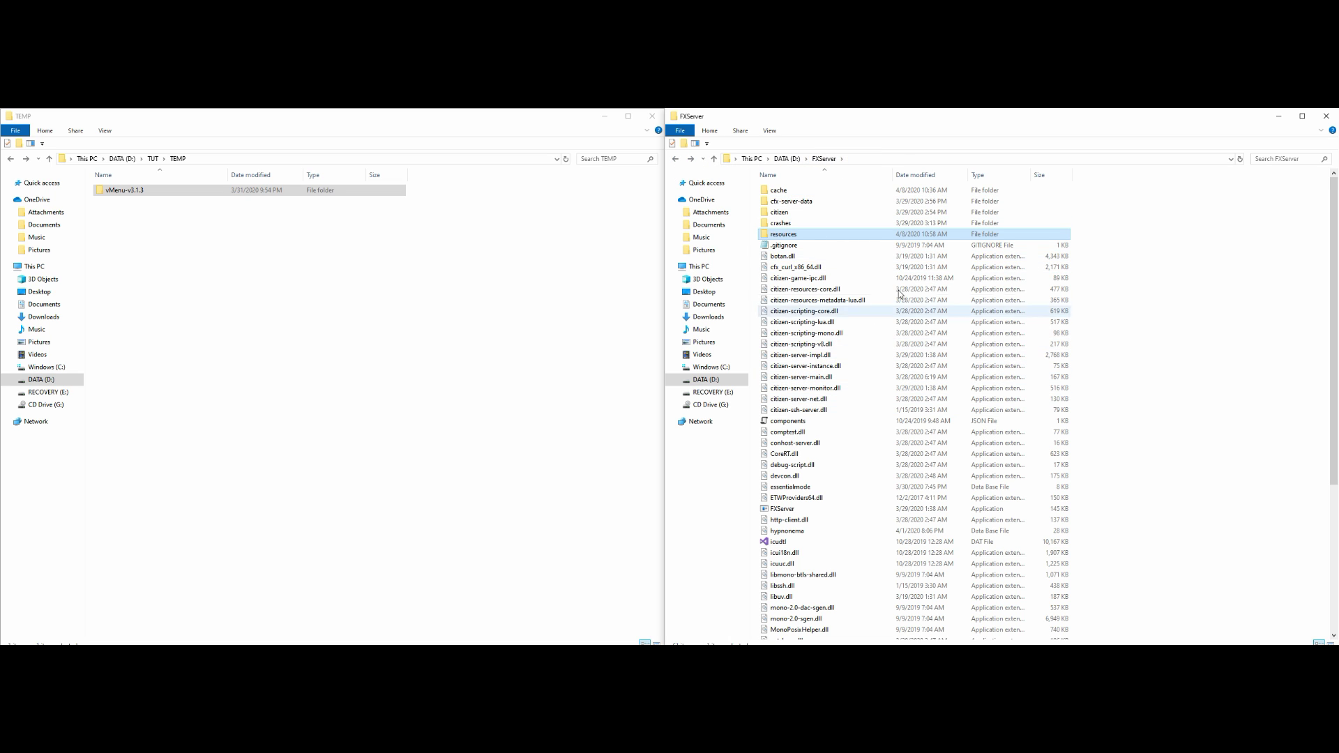
scroll(848, 405, down, 8)
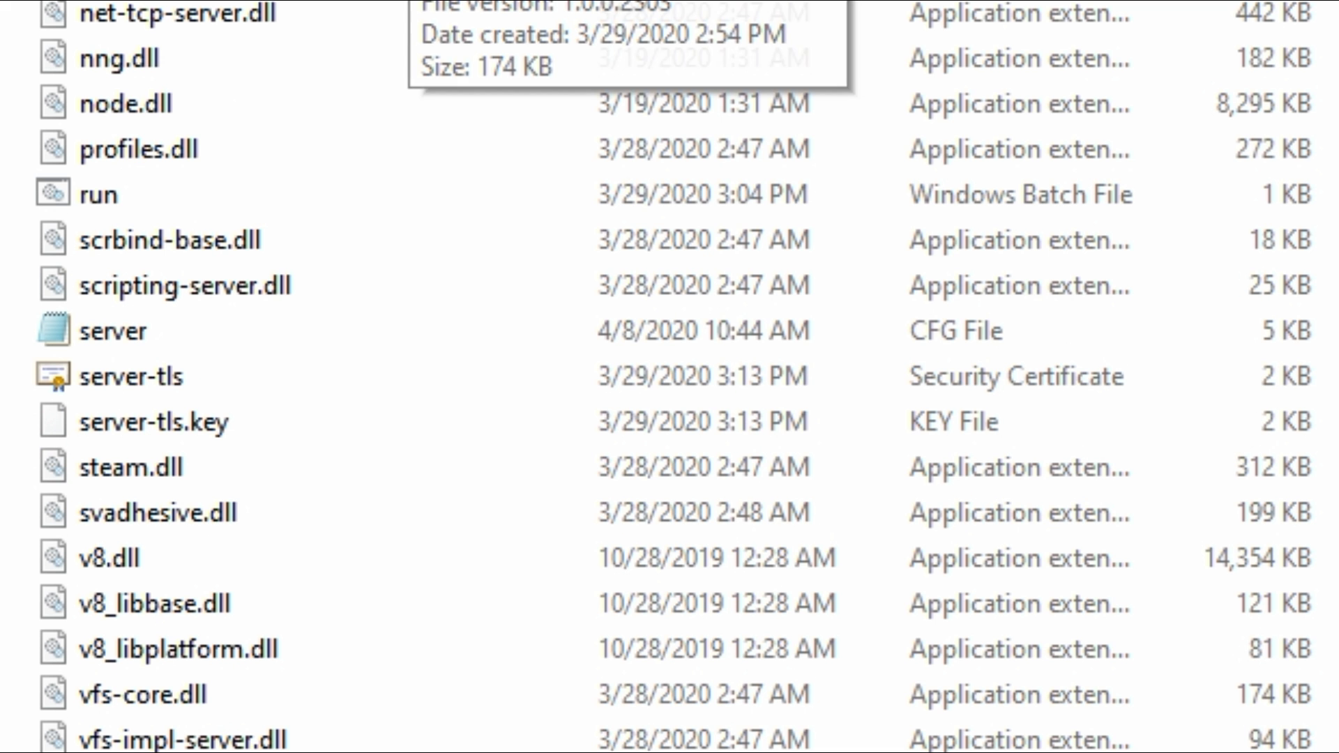
click(254, 327)
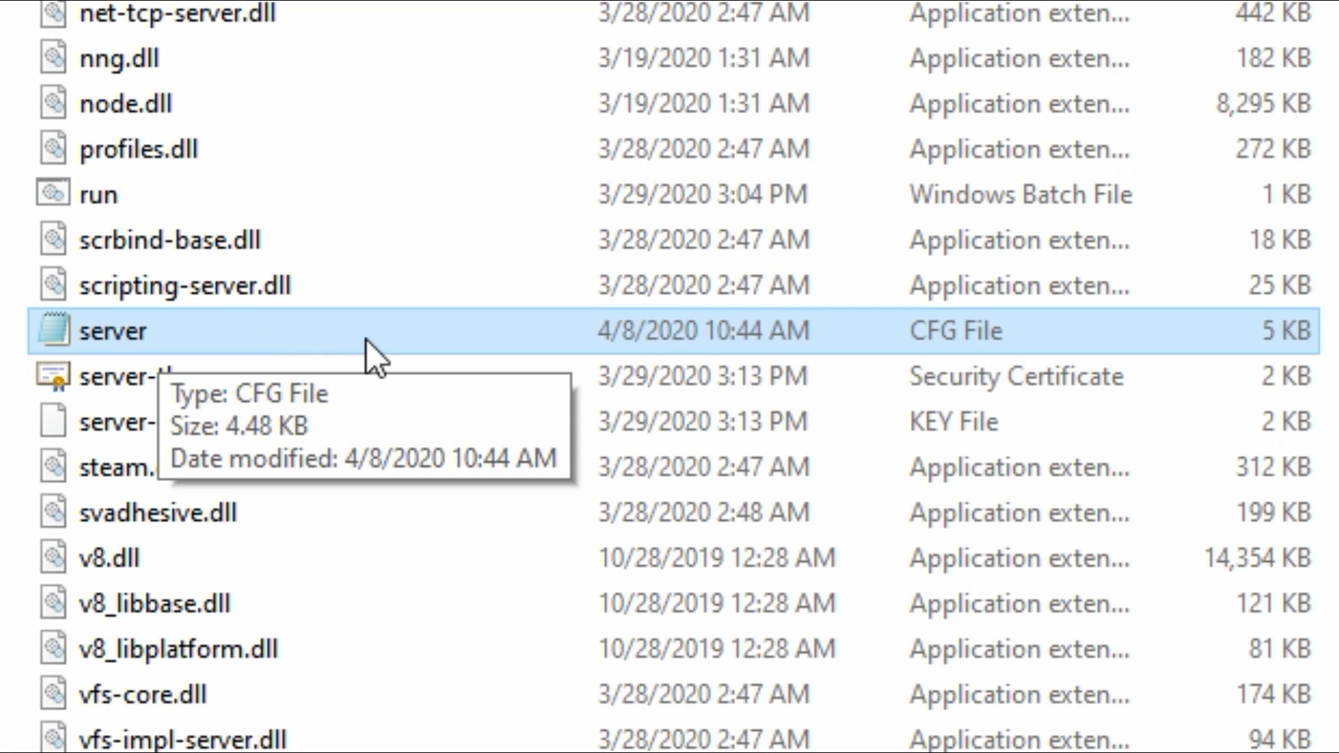
double_click(279, 331)
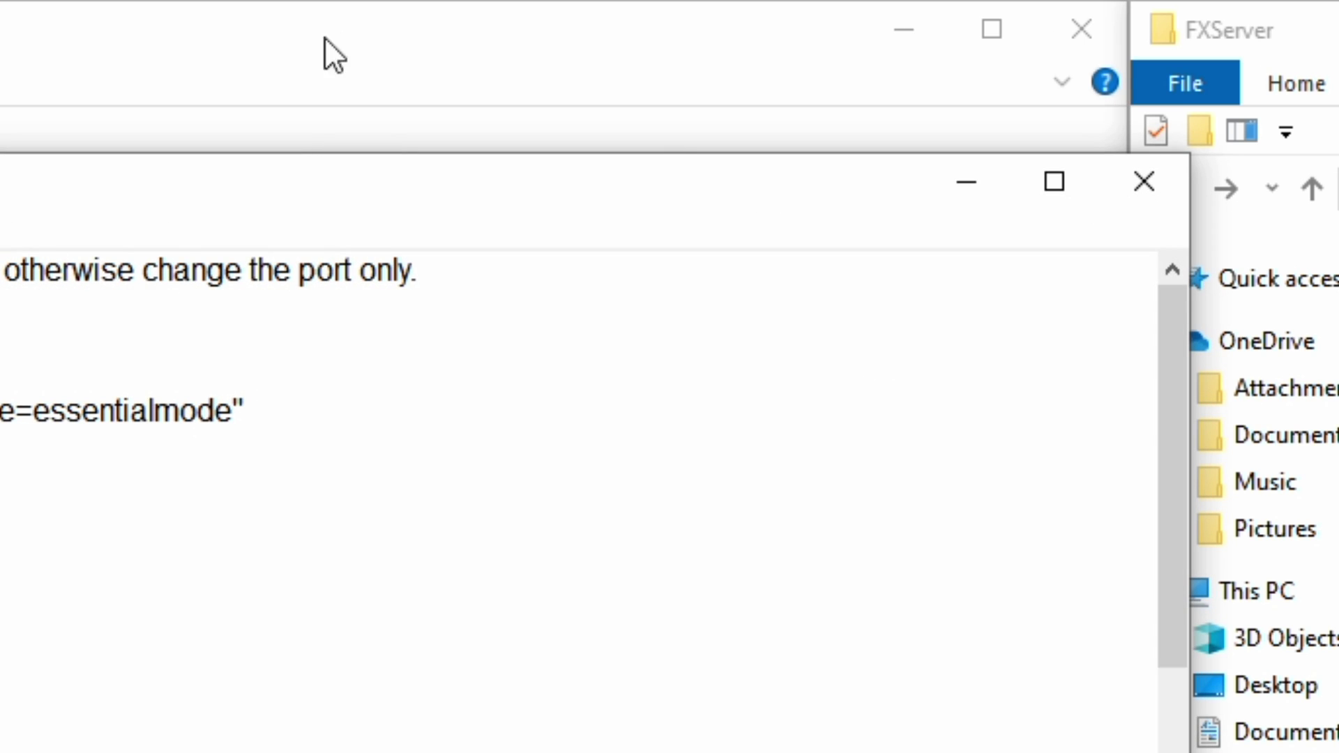
drag(303, 187, 1338, 232)
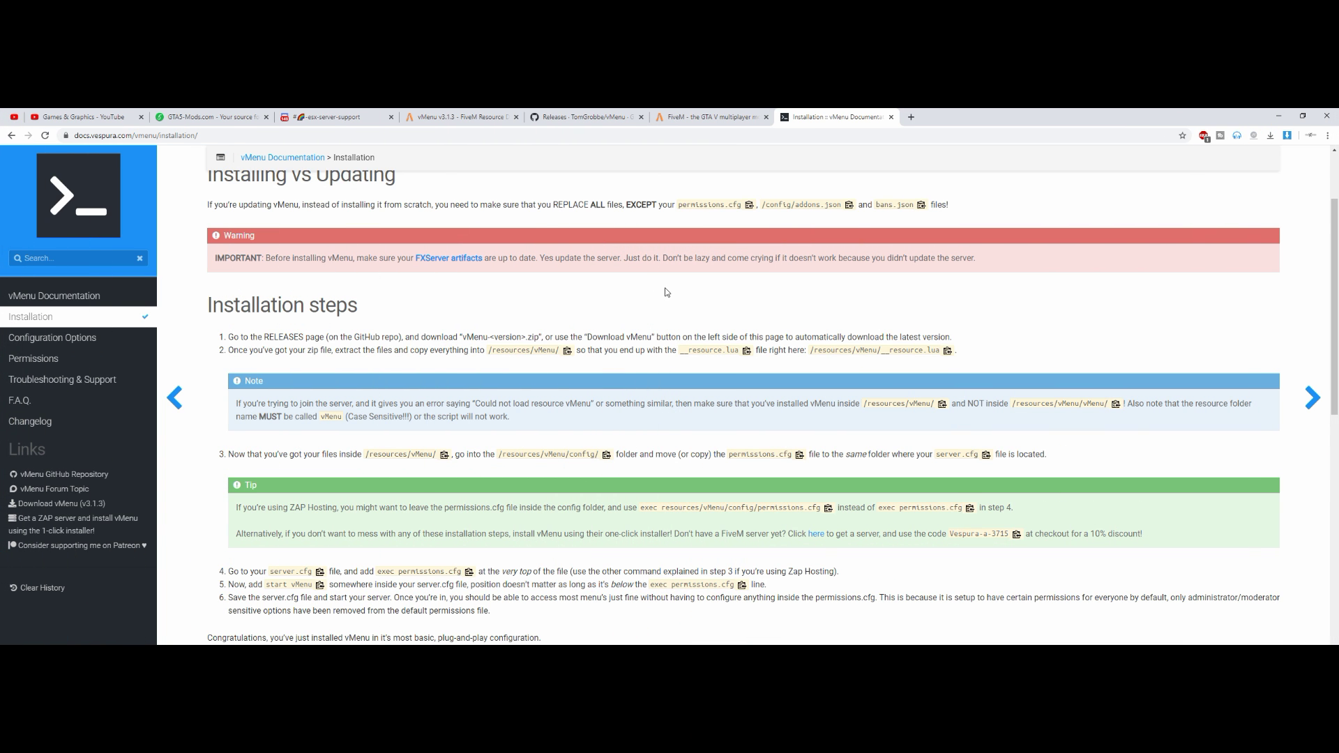
Copy the 'exec permissions.cfg' command from the docs and bring server.cfg back into view
scroll(666, 292, down, 1)
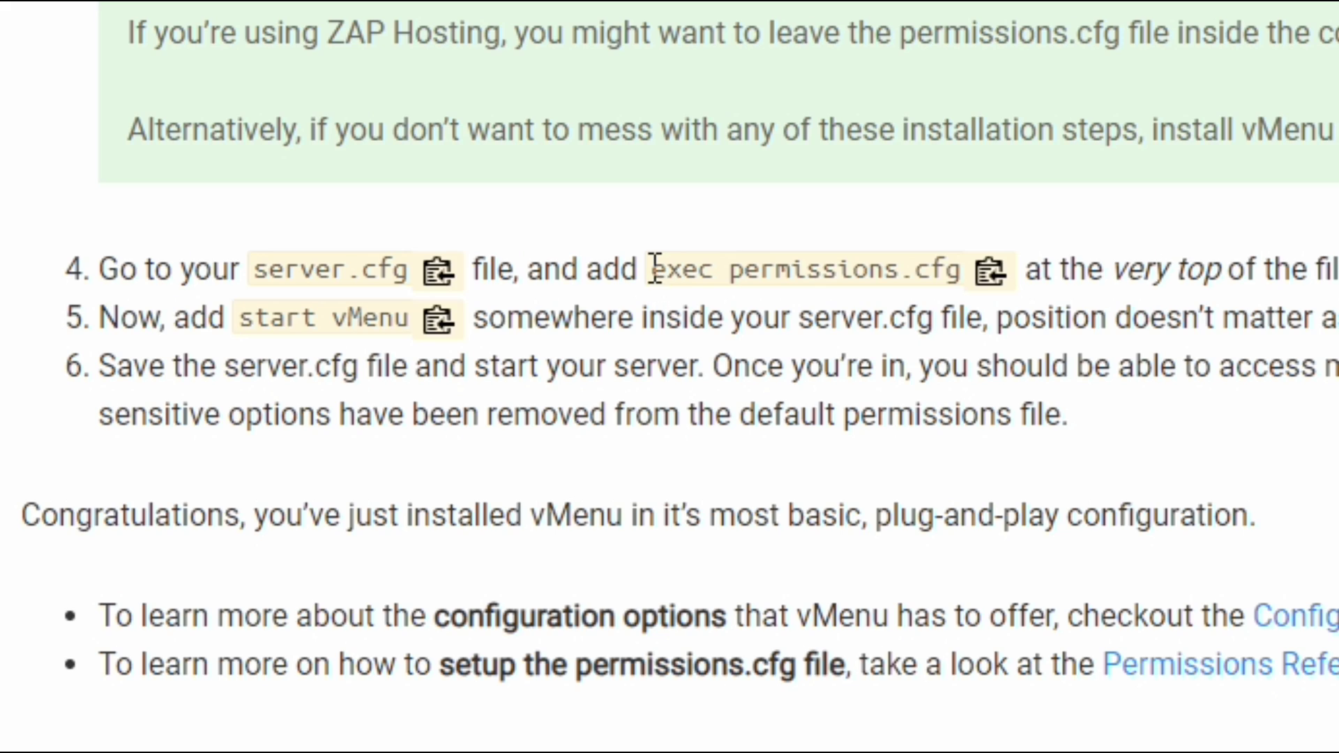
drag(657, 269, 962, 271)
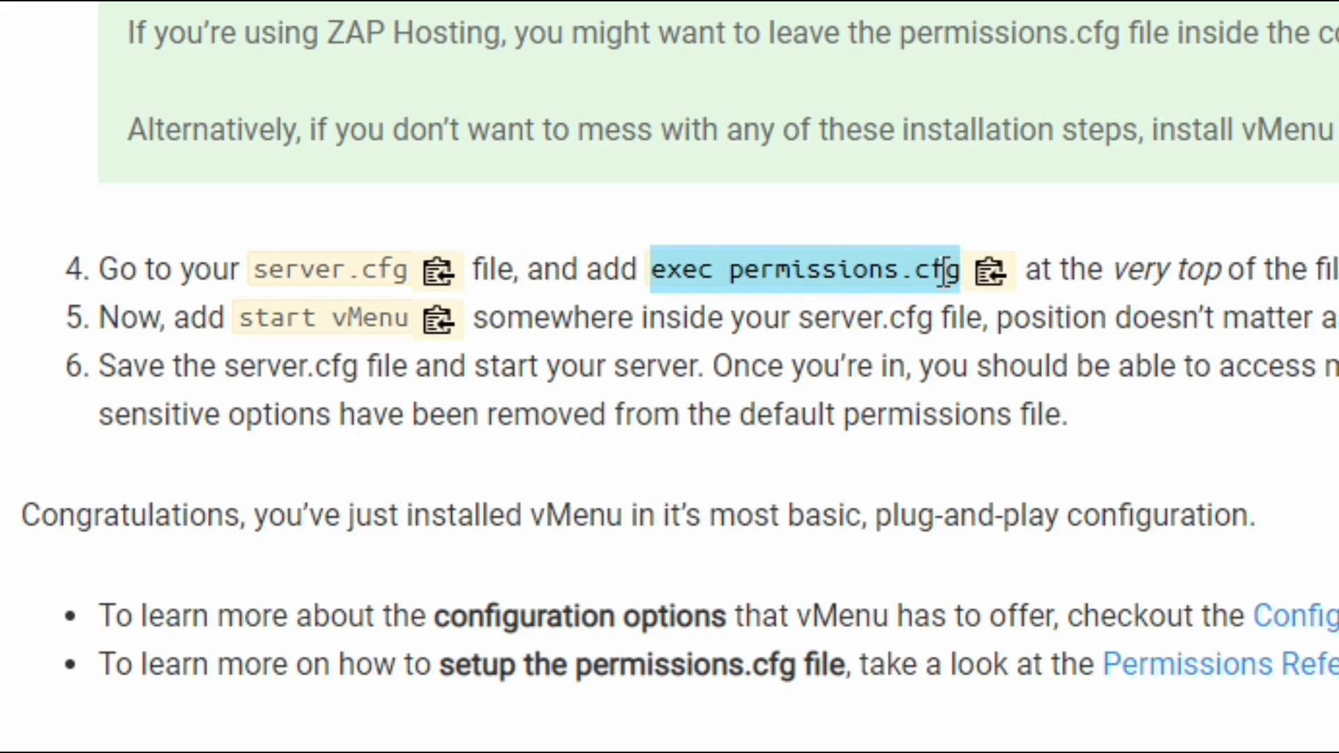
click(990, 272)
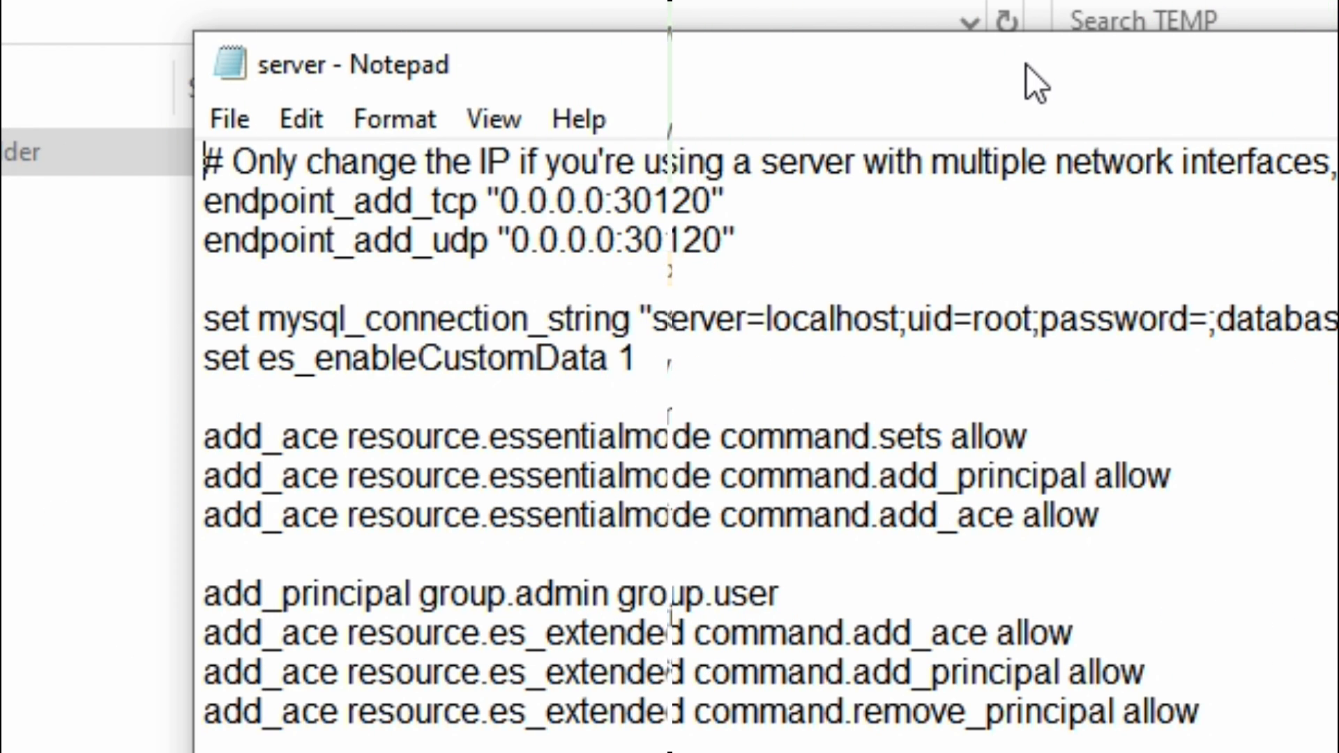
drag(1027, 64, 865, 69)
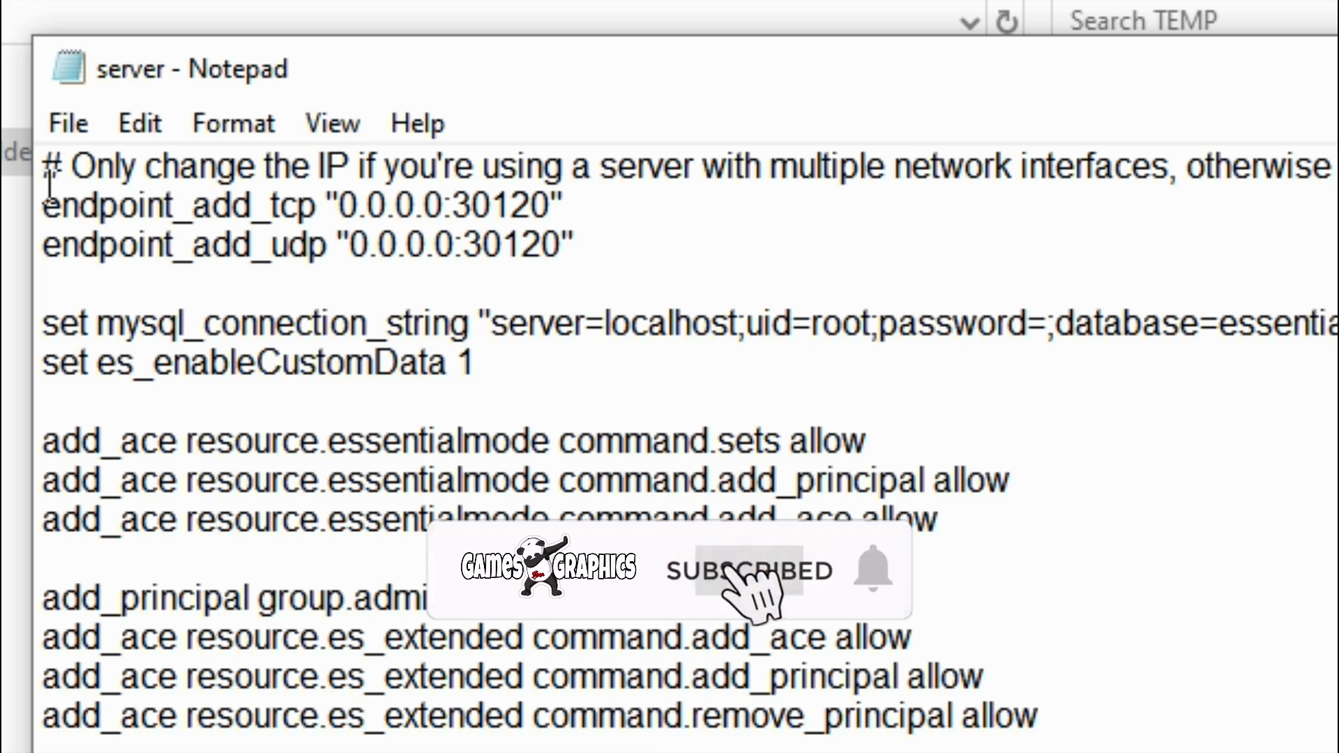
Paste 'exec permissions.cfg' as the first line of server.cfg, above the endpoint settings
key(Return)
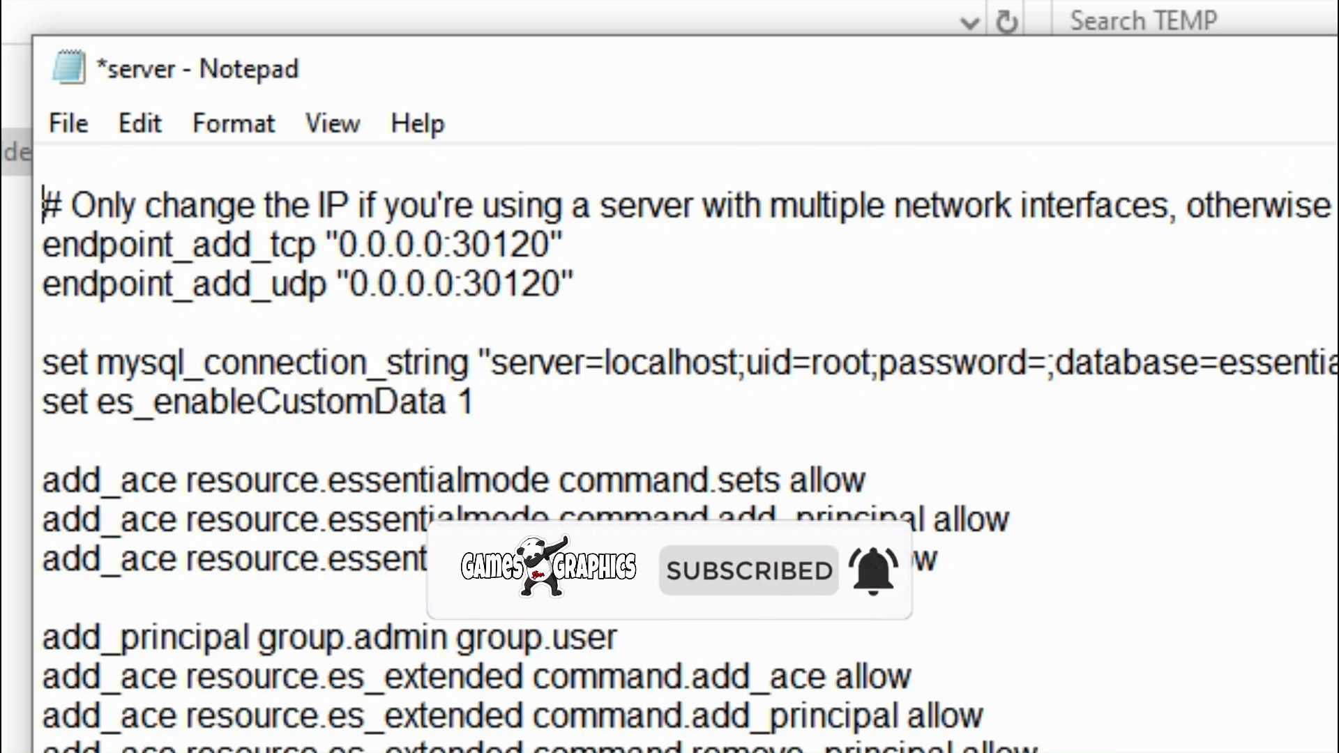
key(Return)
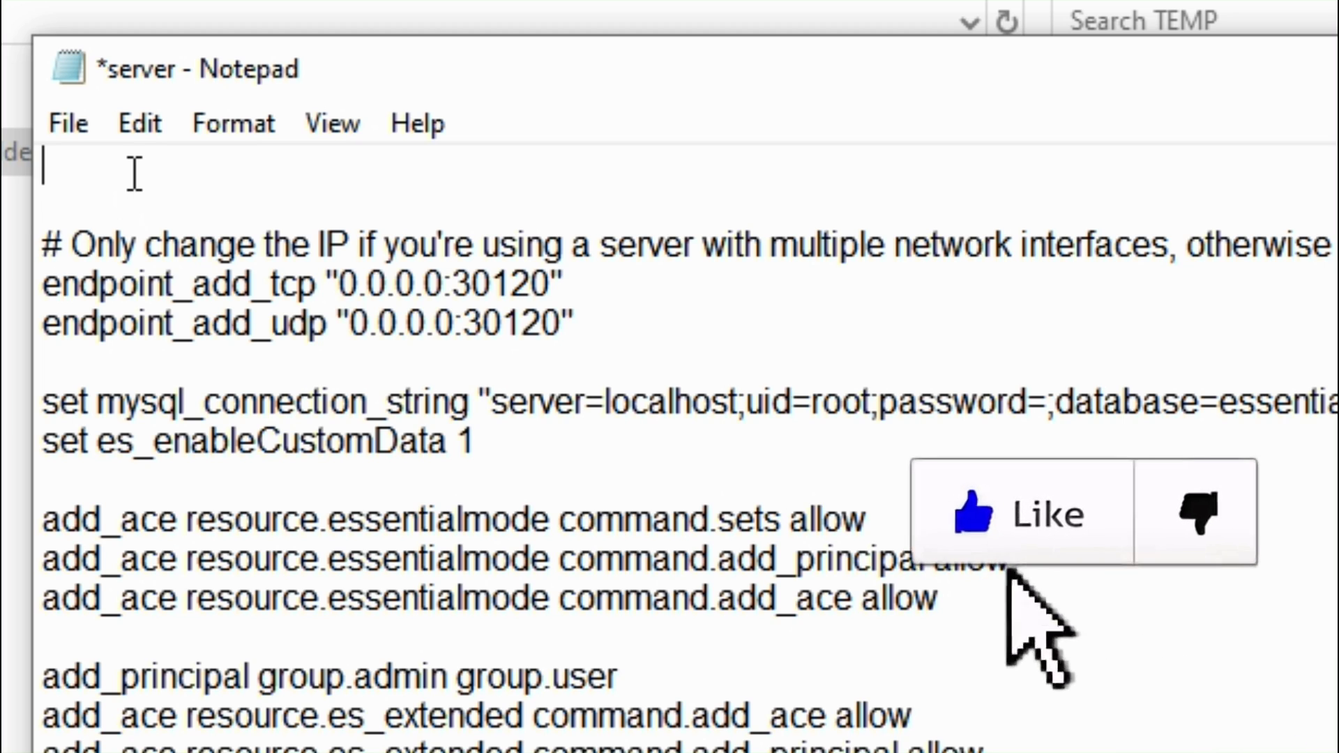
right_click(85, 163)
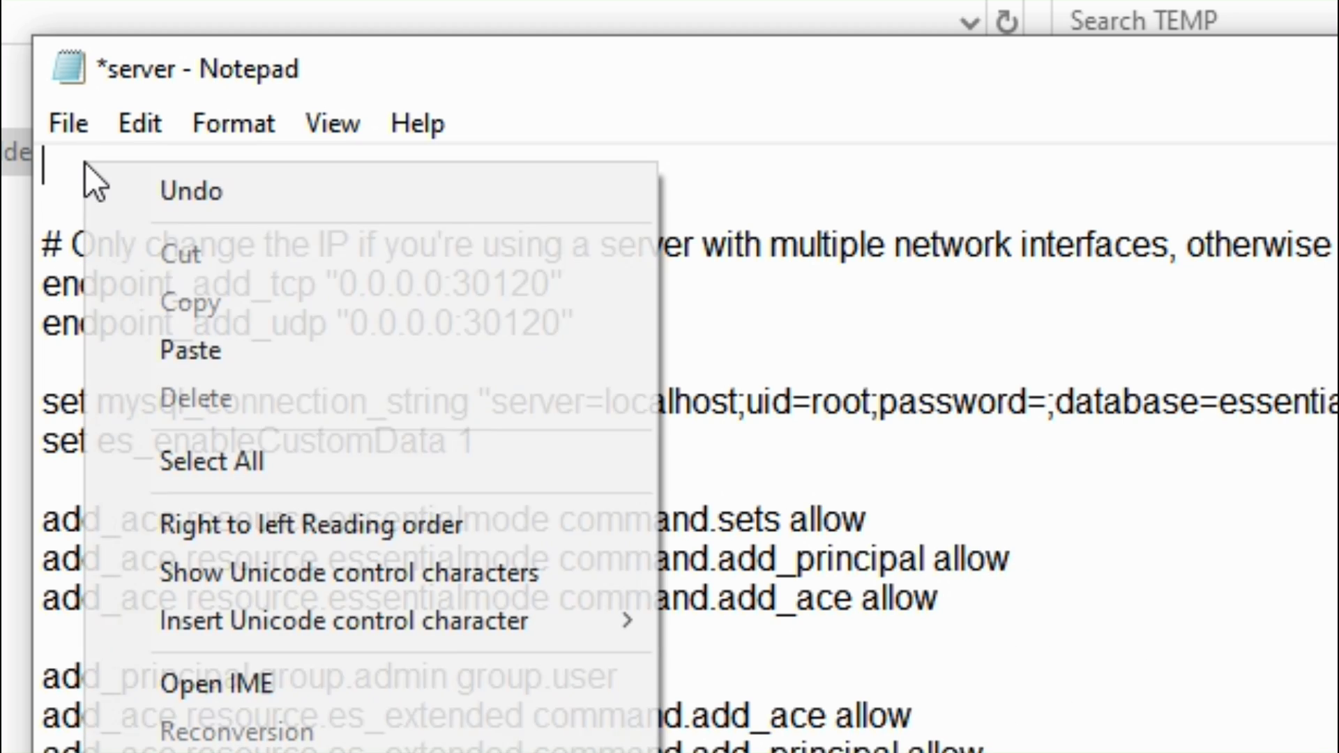
click(256, 359)
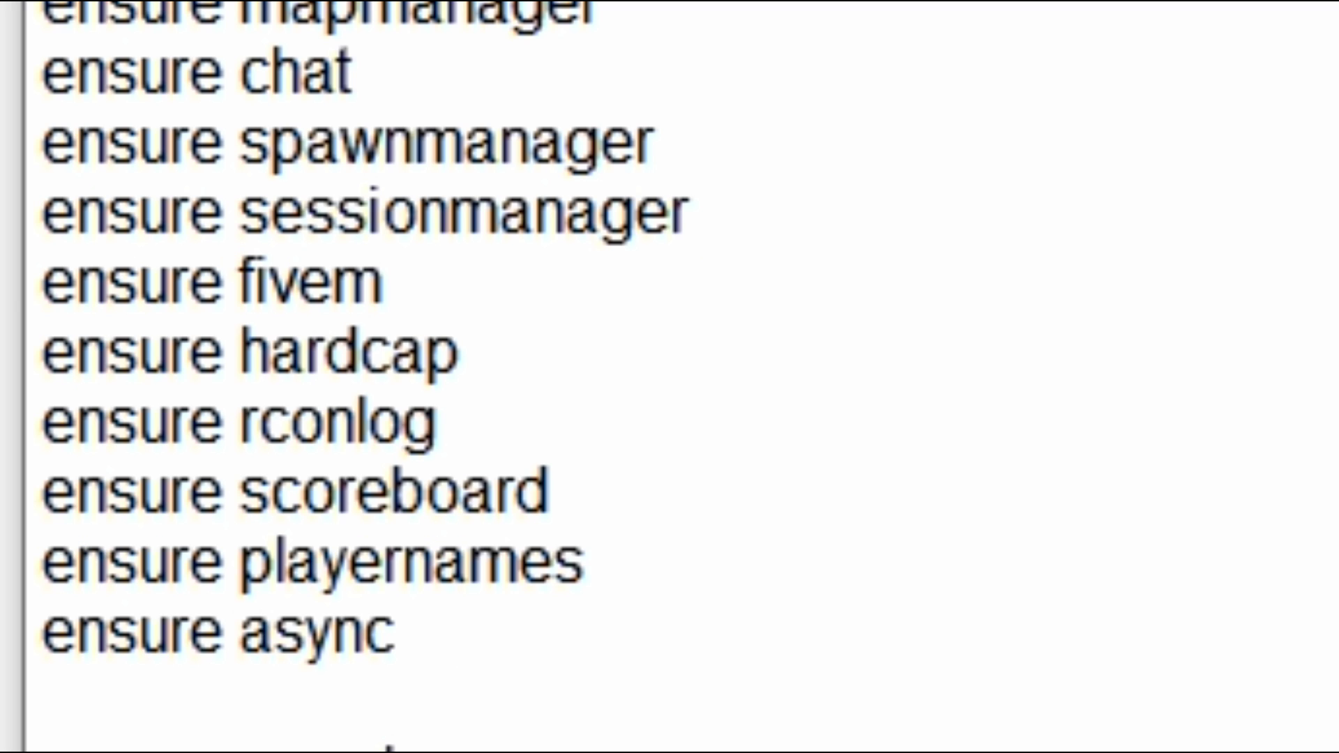
Add 'ensure vMenu' on a new line after 'ensure 139_math', then save and close server.cfg
scroll(669, 376, down, 15)
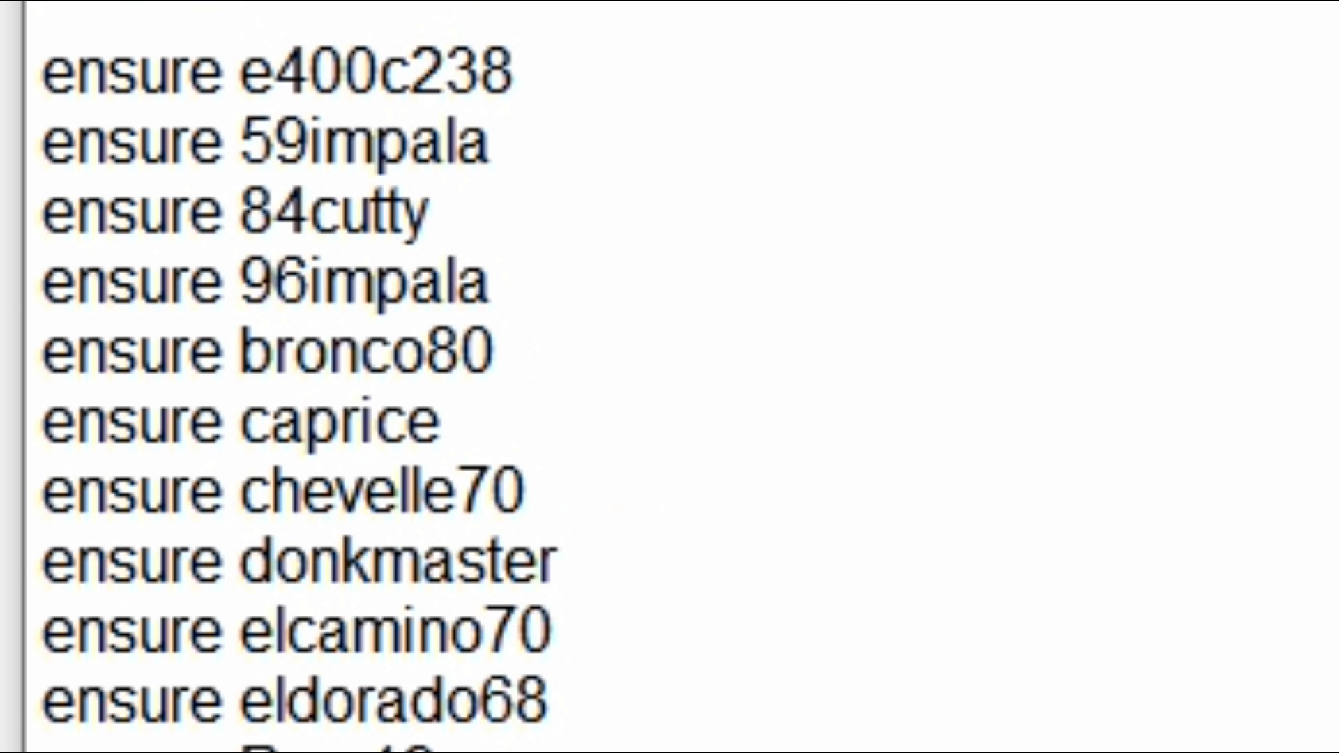
scroll(670, 377, down, 10)
scroll(670, 377, up, 8)
scroll(669, 377, up, 15)
scroll(670, 377, down, 13)
scroll(670, 377, down, 10)
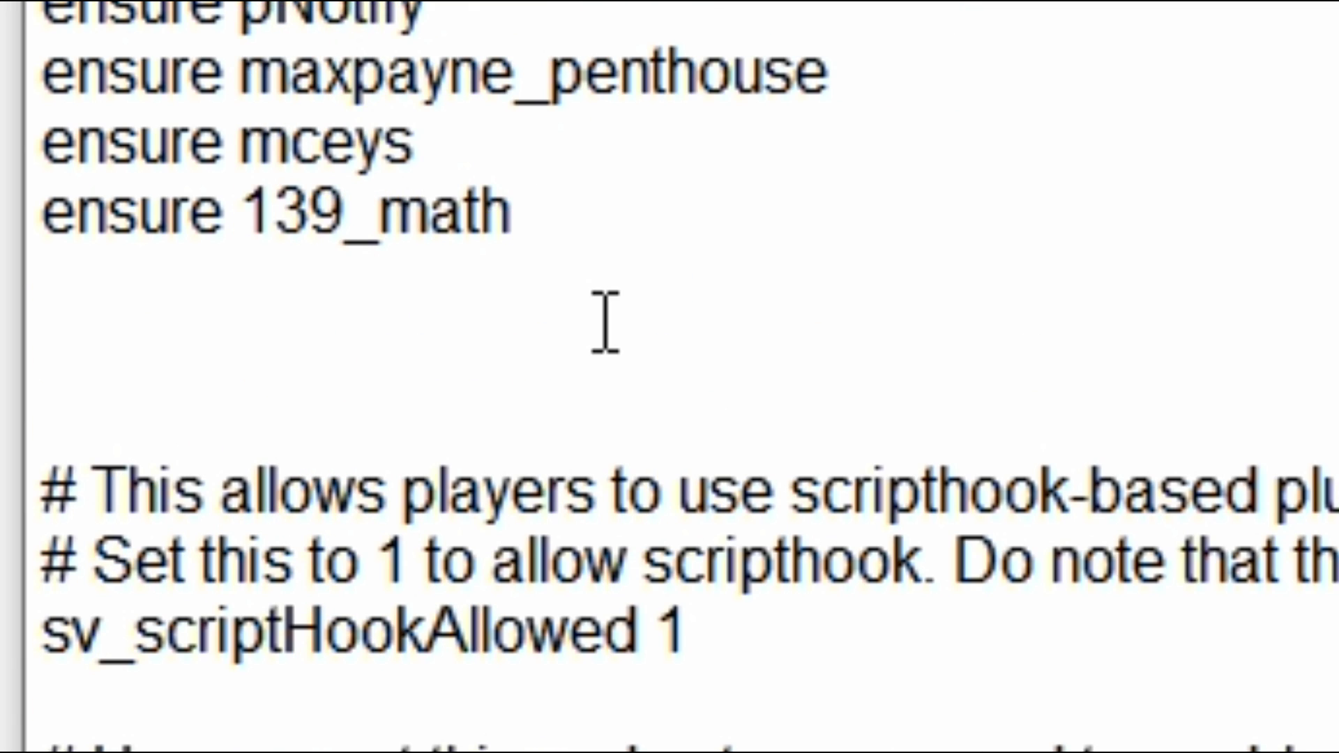
click(608, 203)
key(Return)
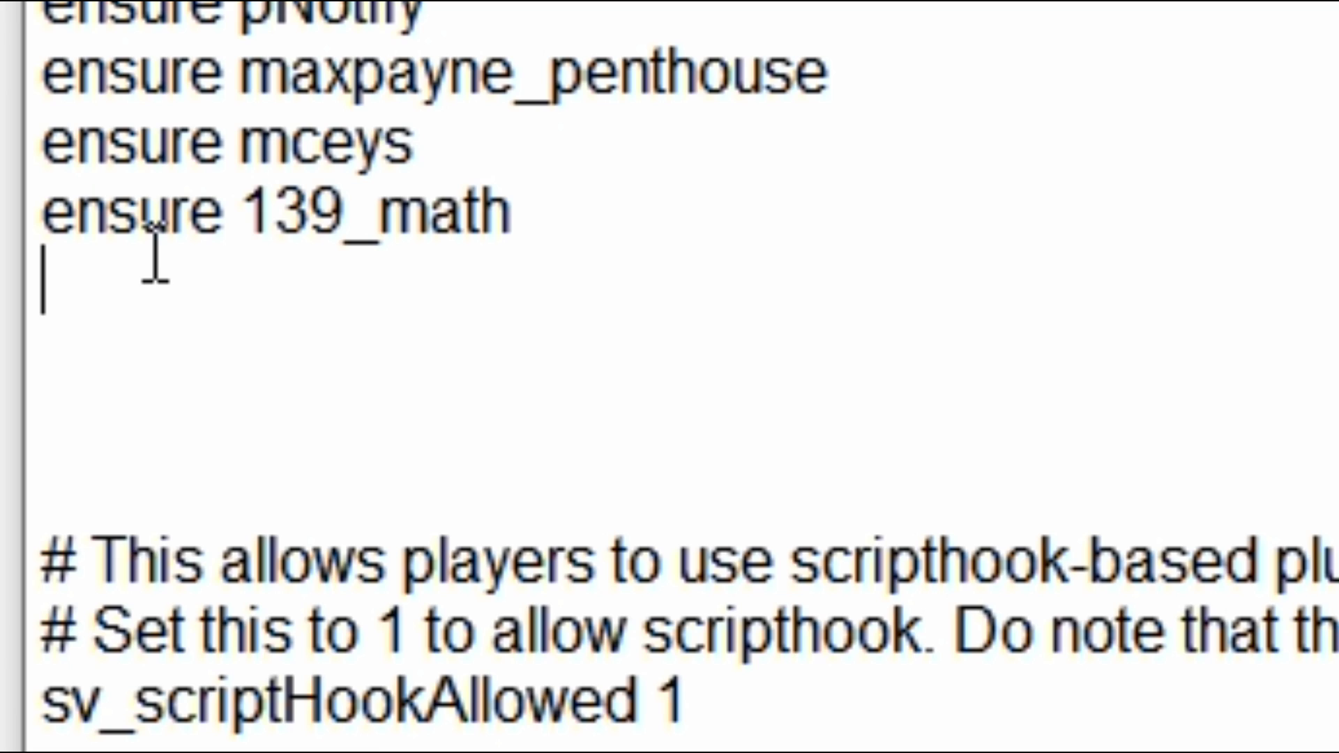
text(ensure)
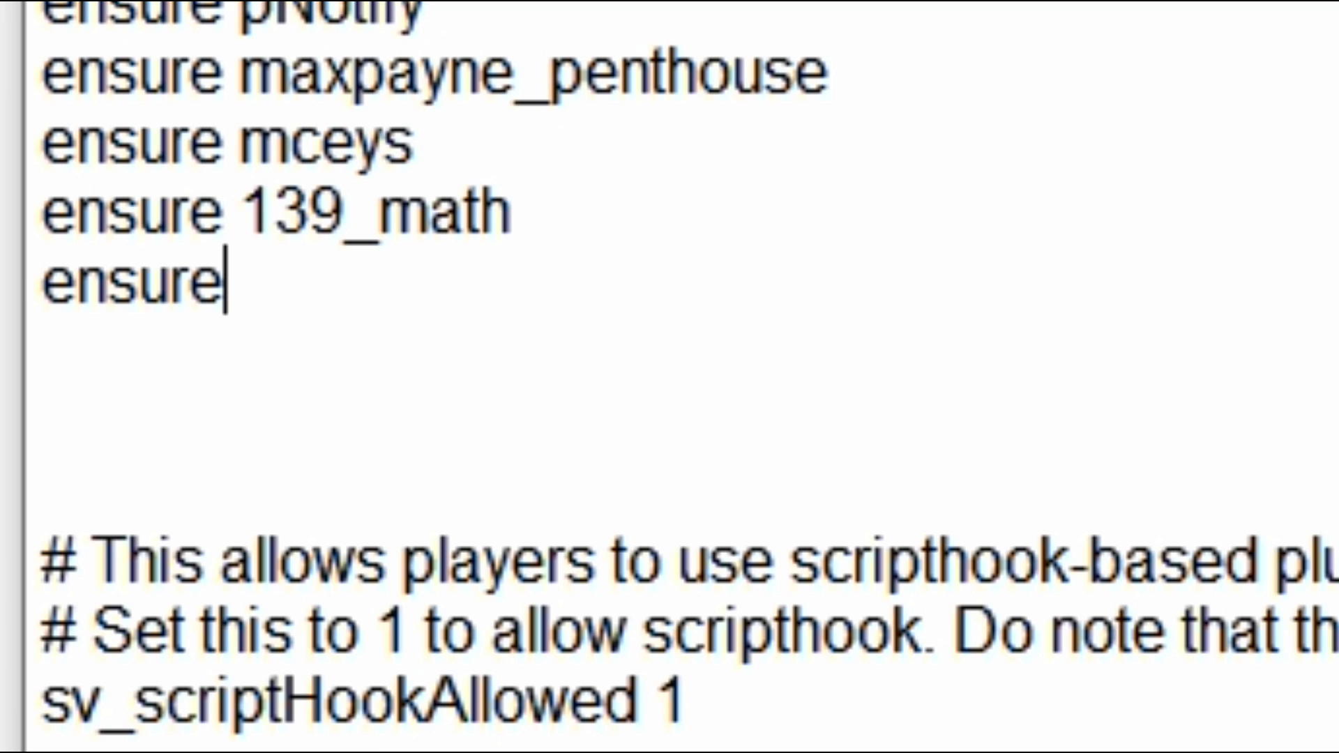
text( vMenu)
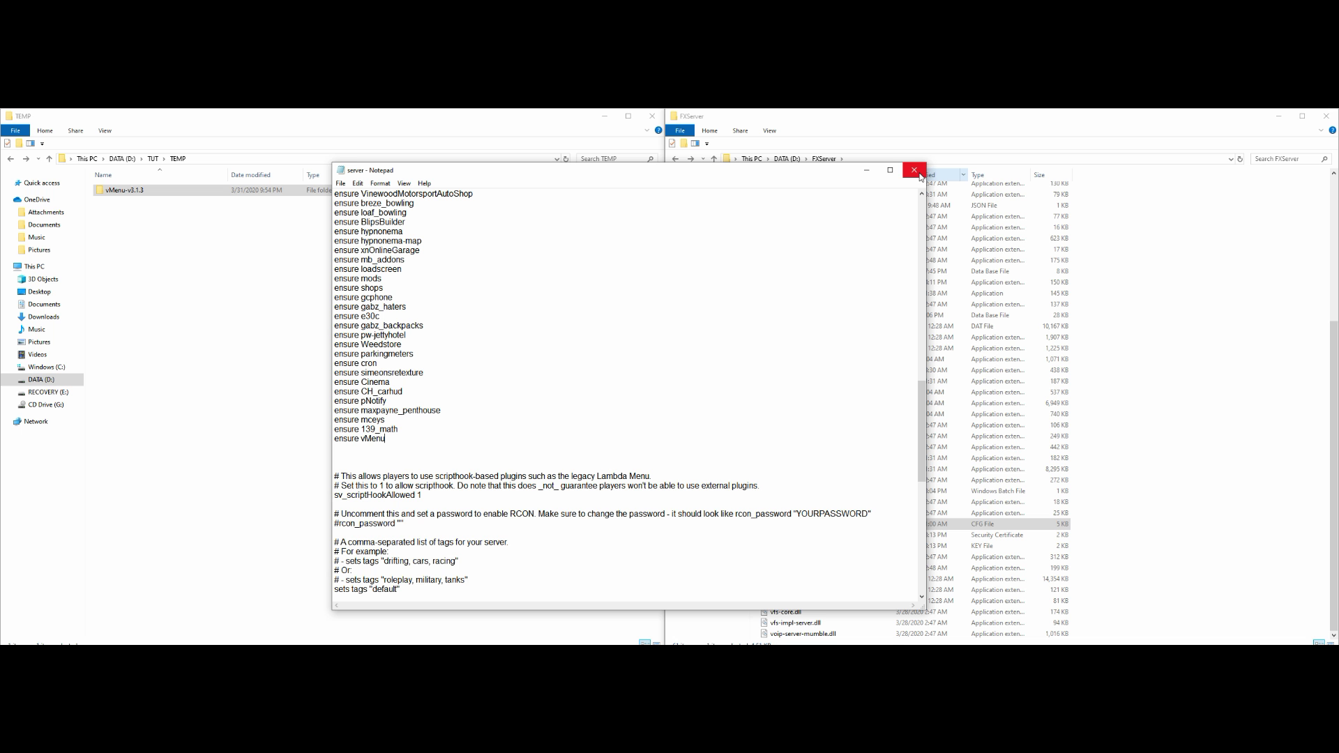
click(918, 173)
Open FXServer's resources folder and the vMenu resource folder inside it
scroll(885, 458, up, 6)
scroll(886, 457, up, 1)
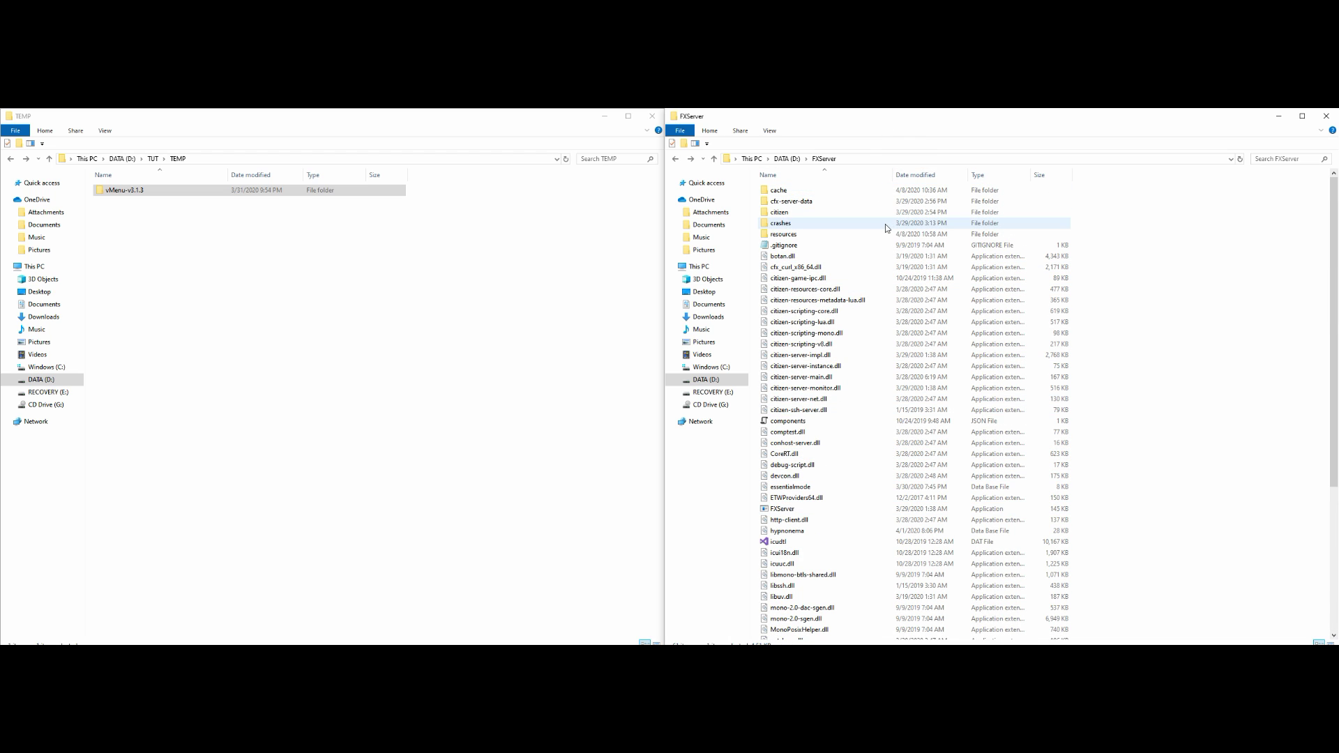
click(794, 236)
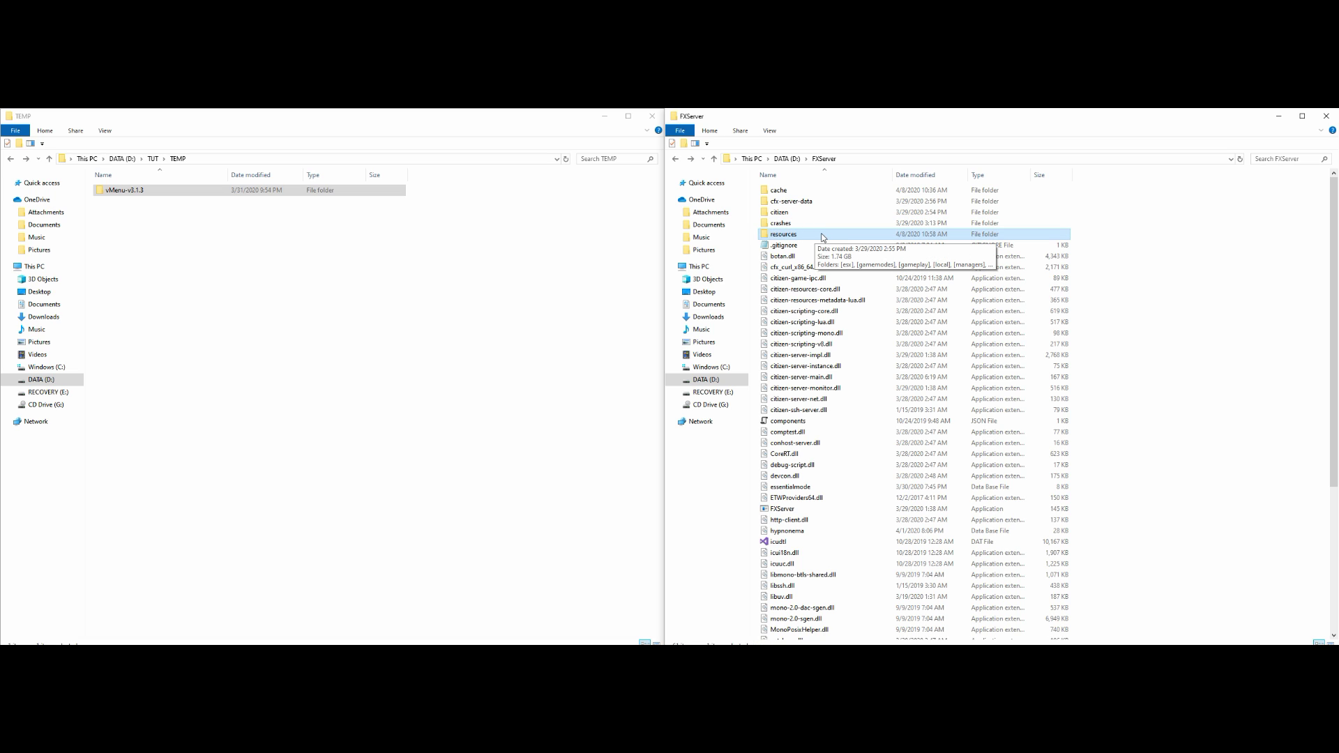
double_click(823, 238)
scroll(823, 238, down, 7)
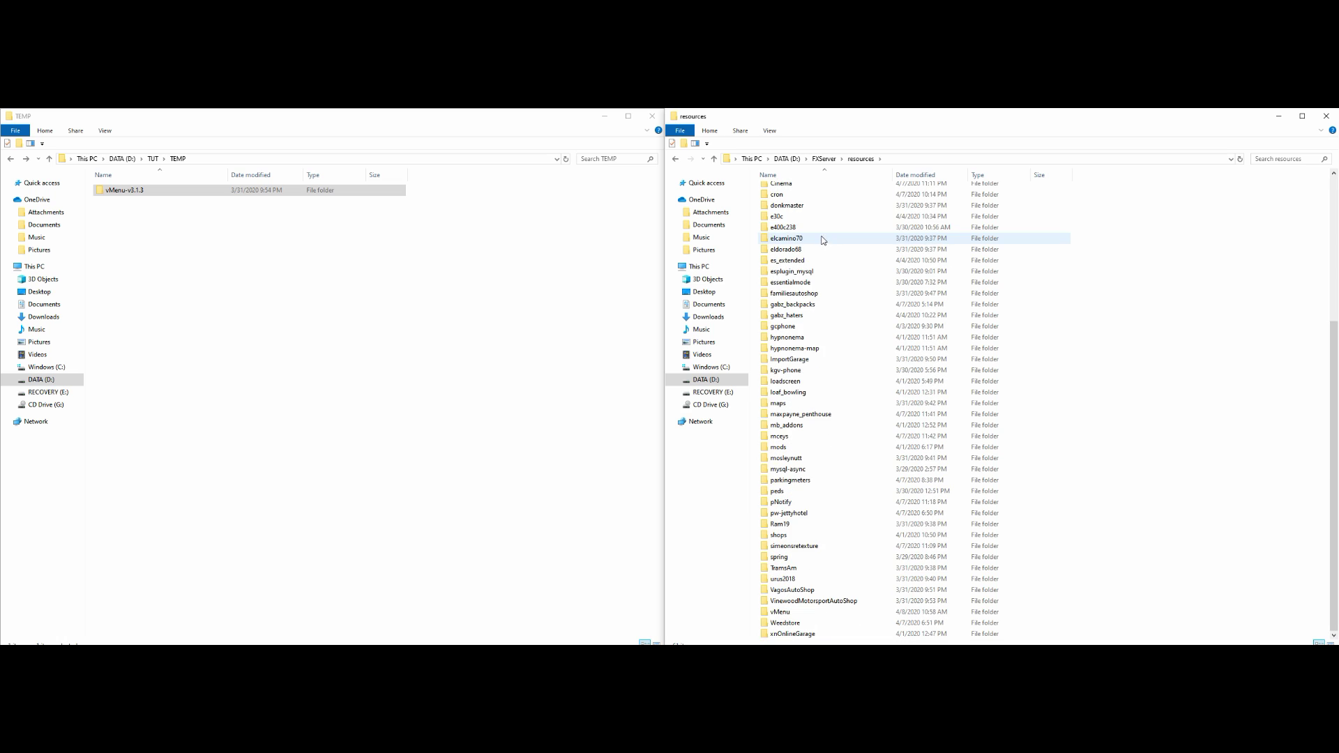
click(811, 616)
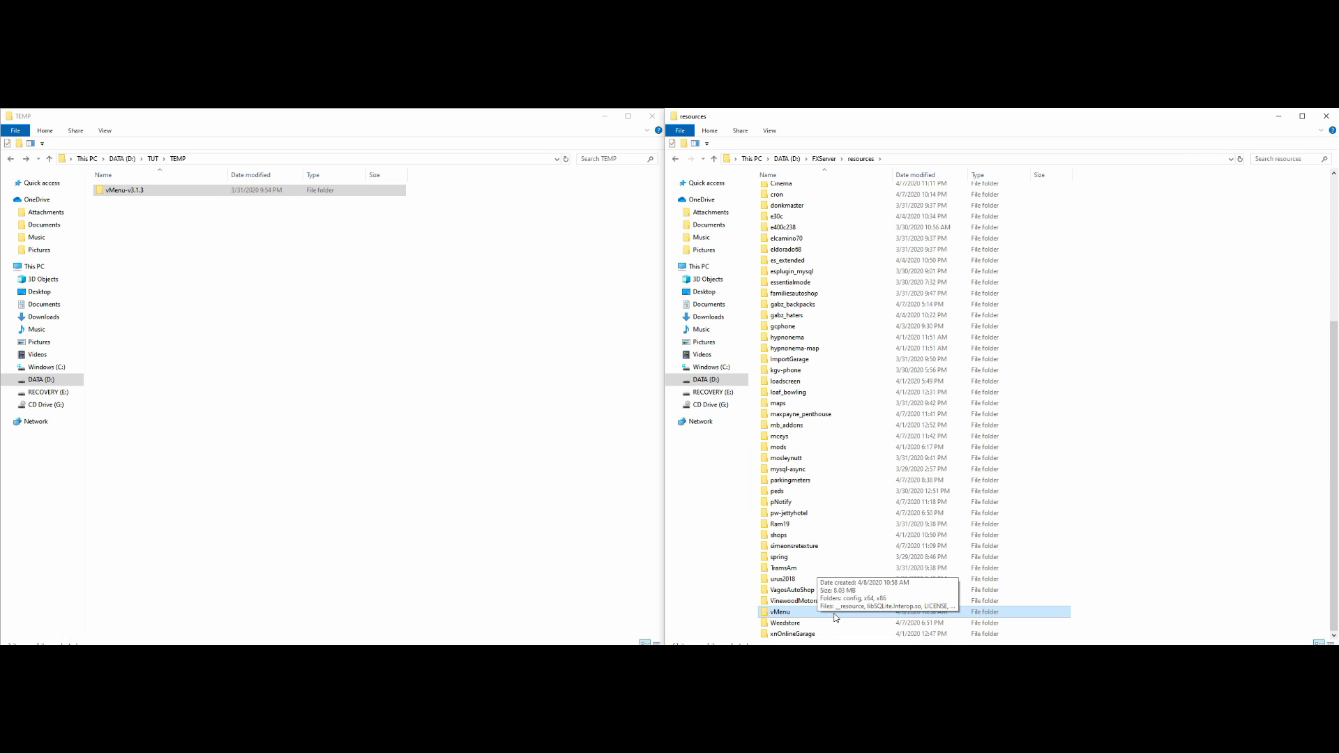
double_click(836, 614)
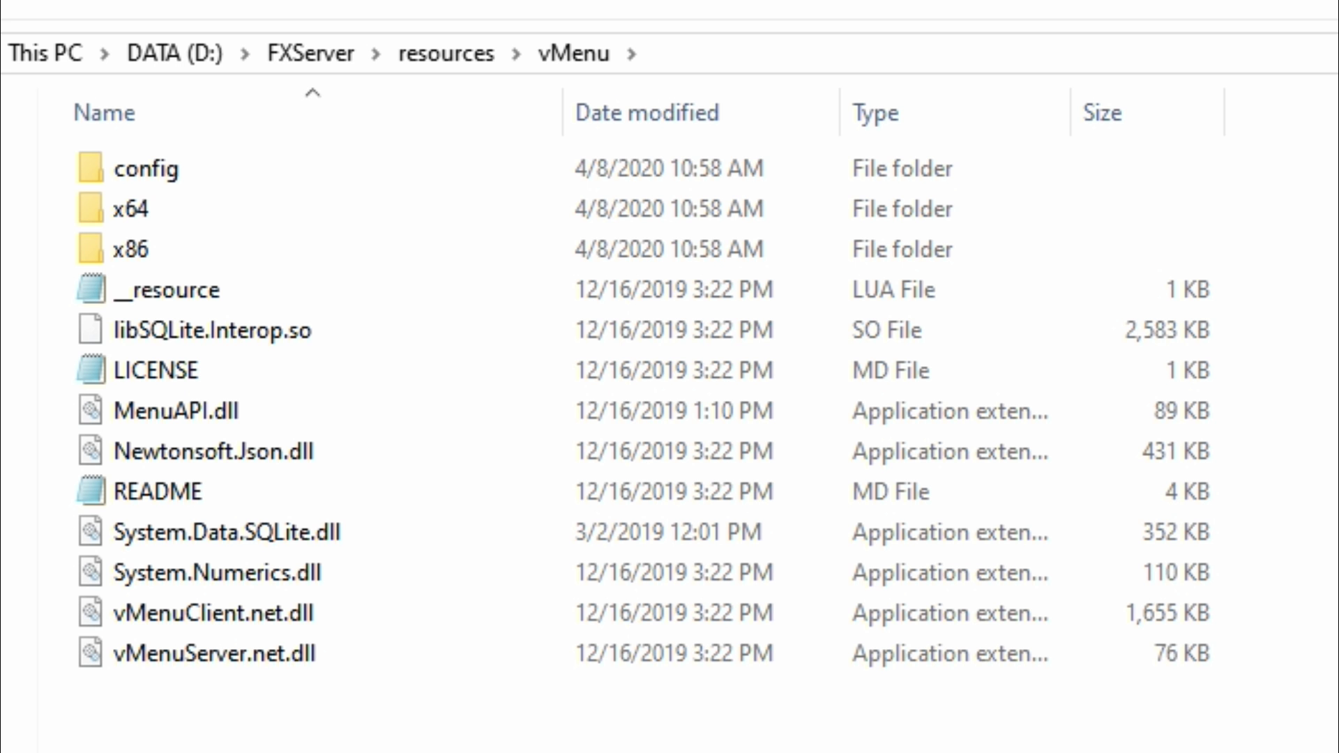
Open vMenu's config folder and bring up the context menu for the permissions file
click(321, 171)
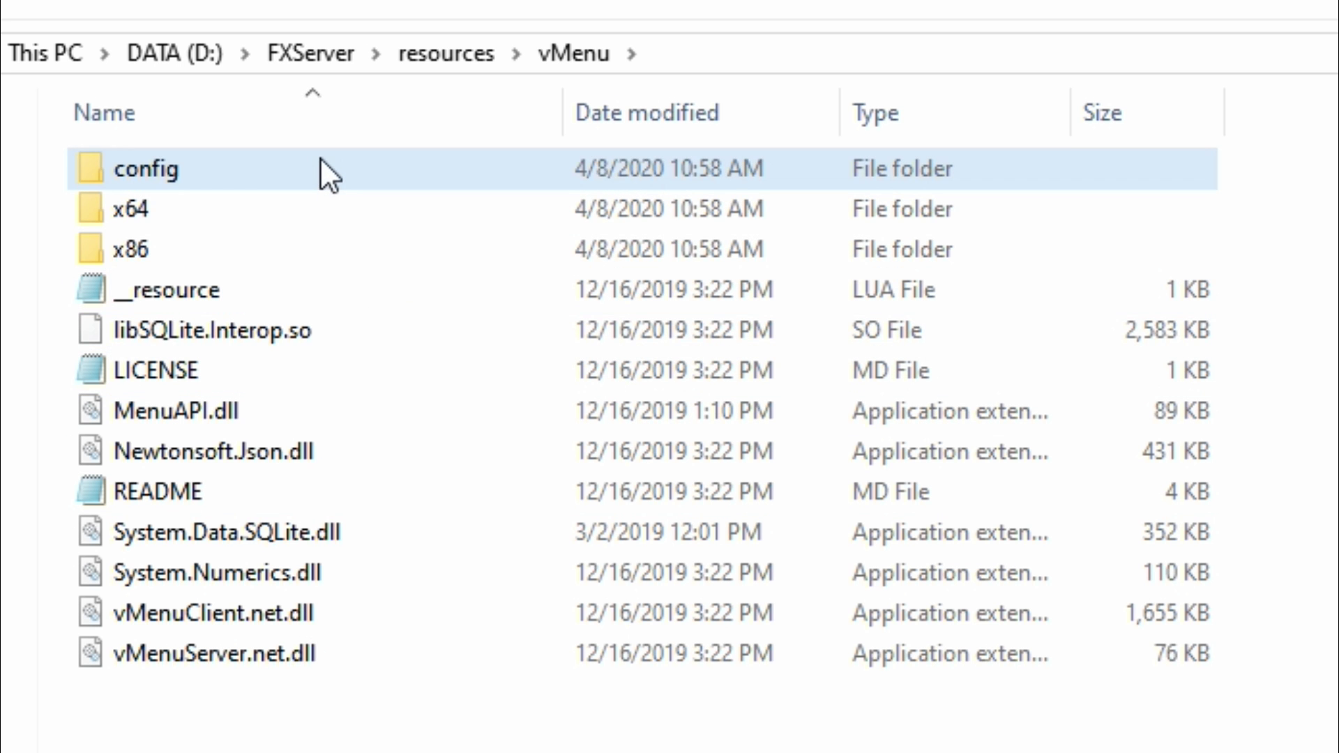
double_click(219, 170)
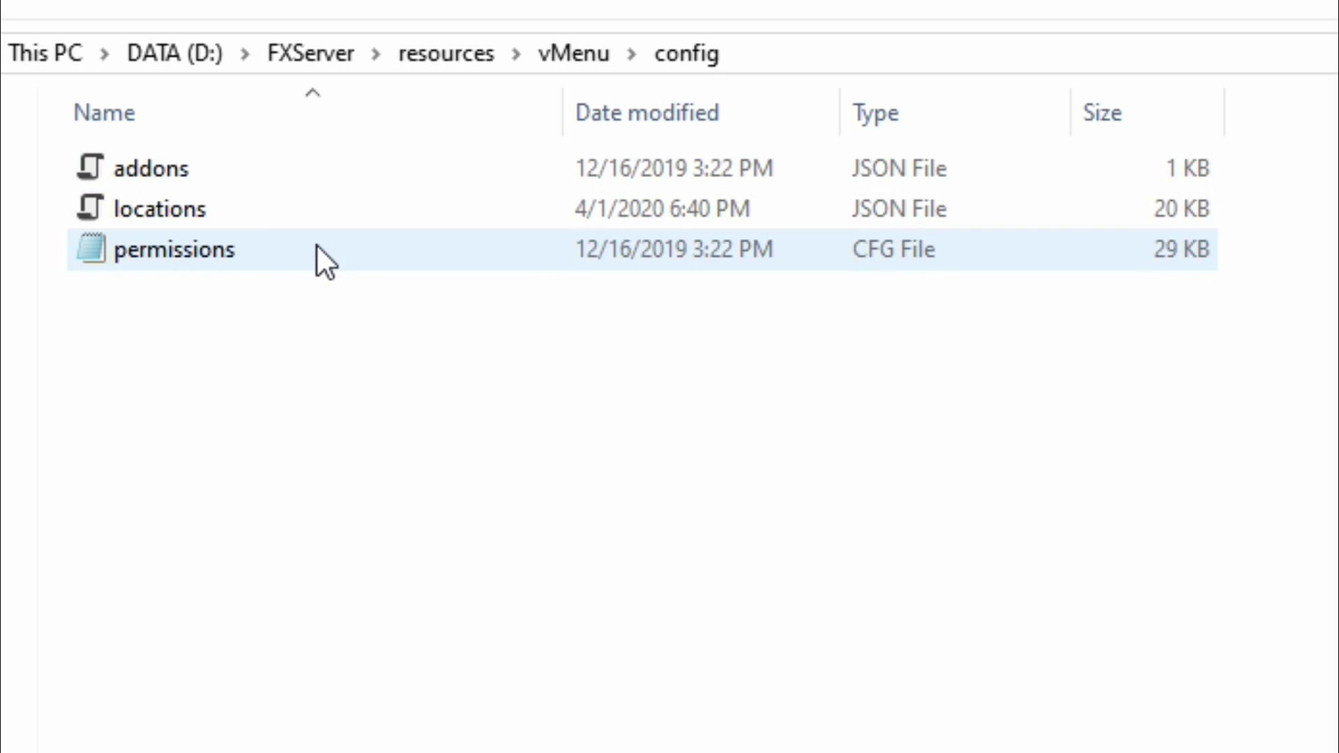
click(309, 245)
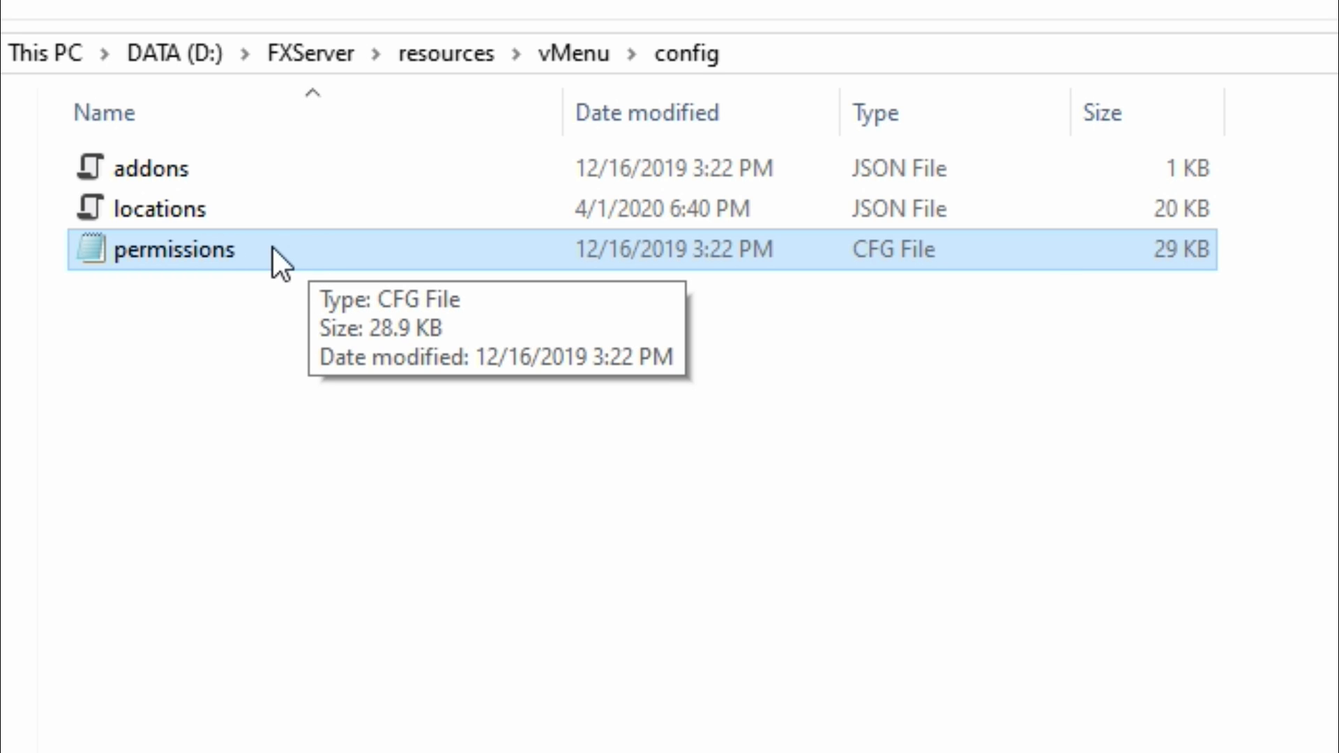
right_click(275, 250)
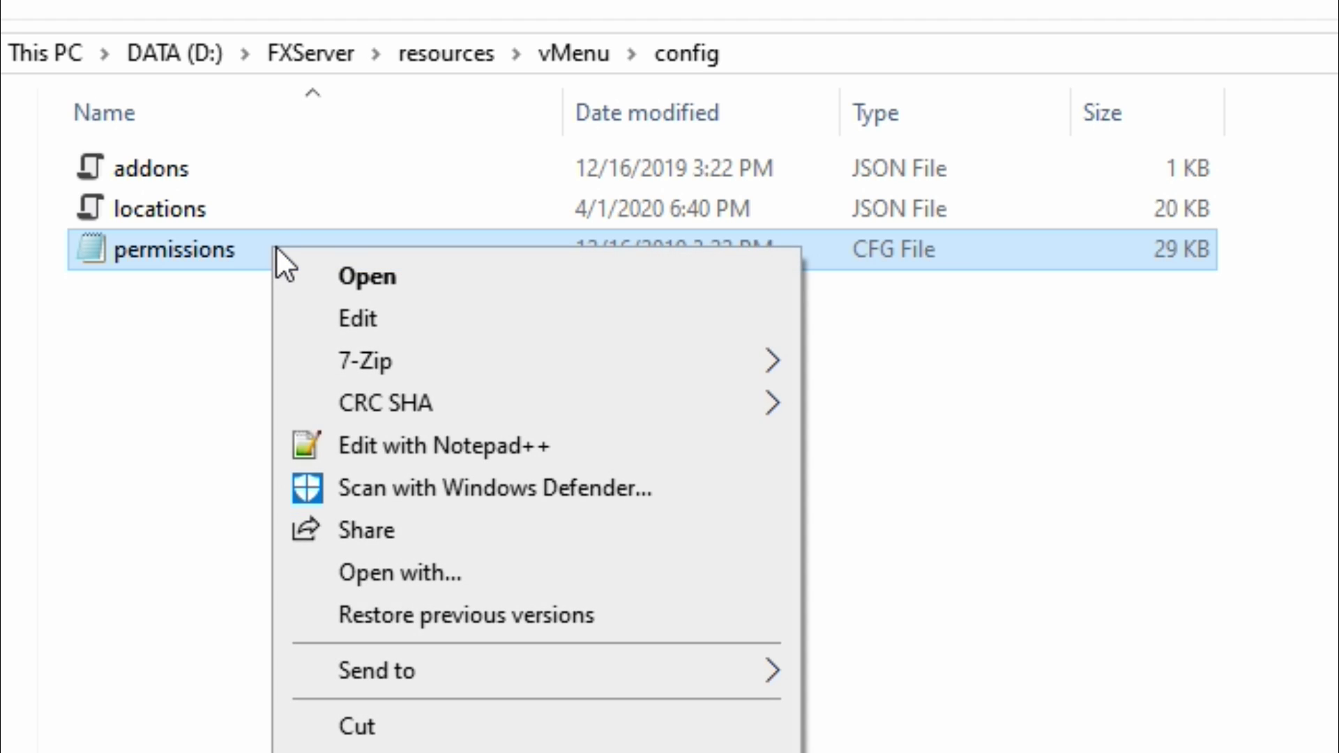
Copy permissions.cfg from vMenu's config folder and paste it into the FXServer folder beside server.cfg
key(Escape)
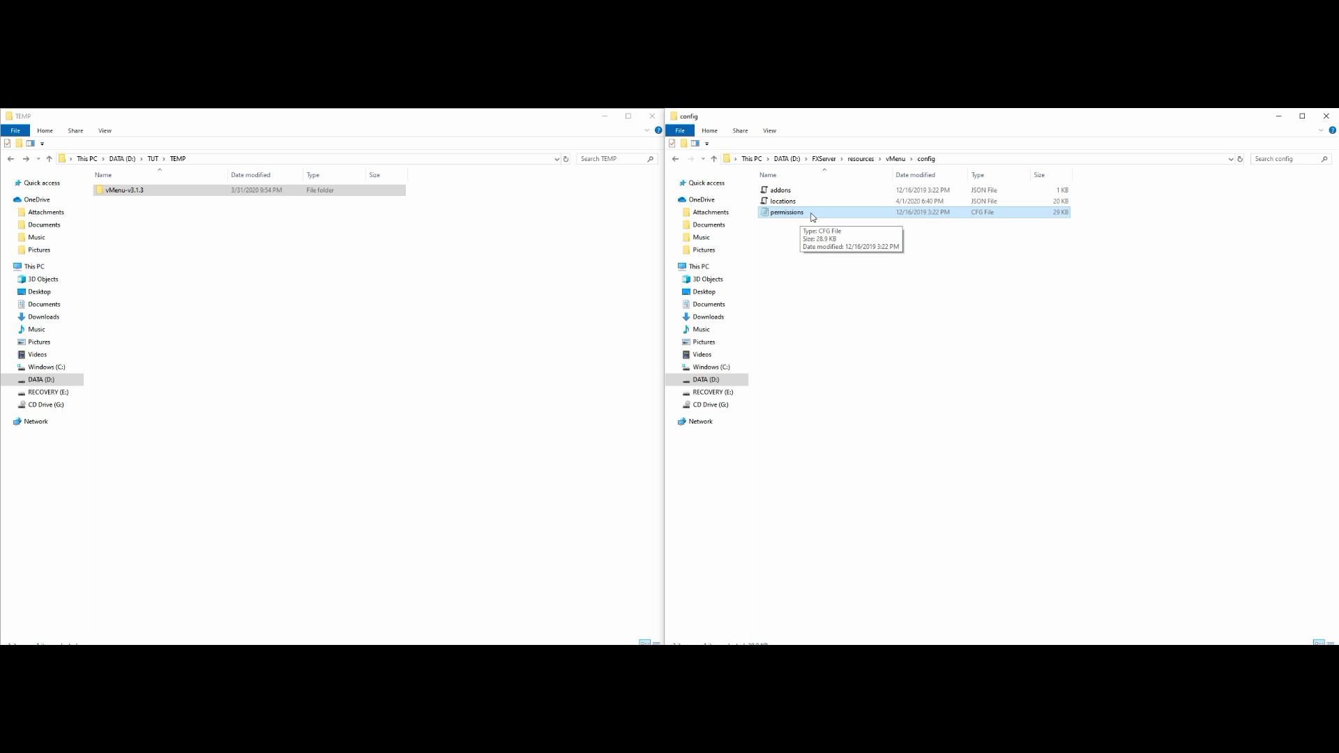
click(825, 159)
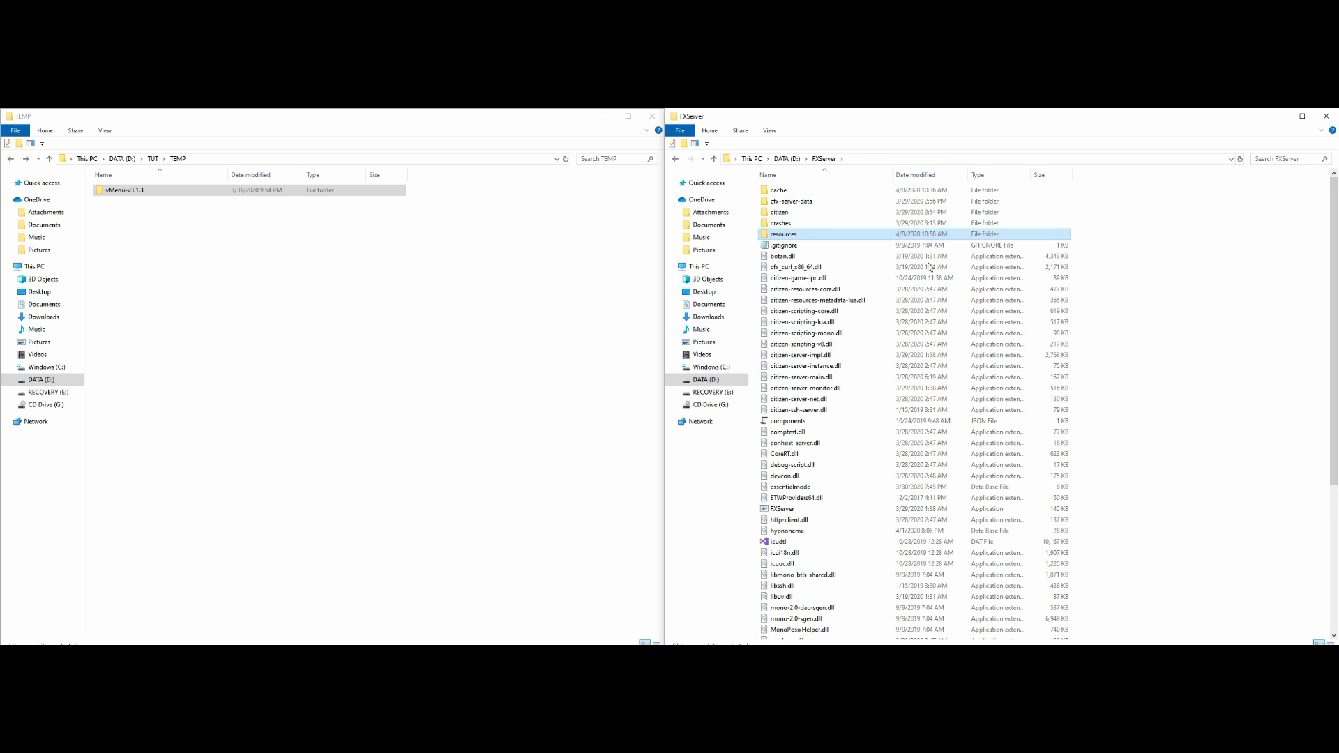
scroll(875, 337, down, 4)
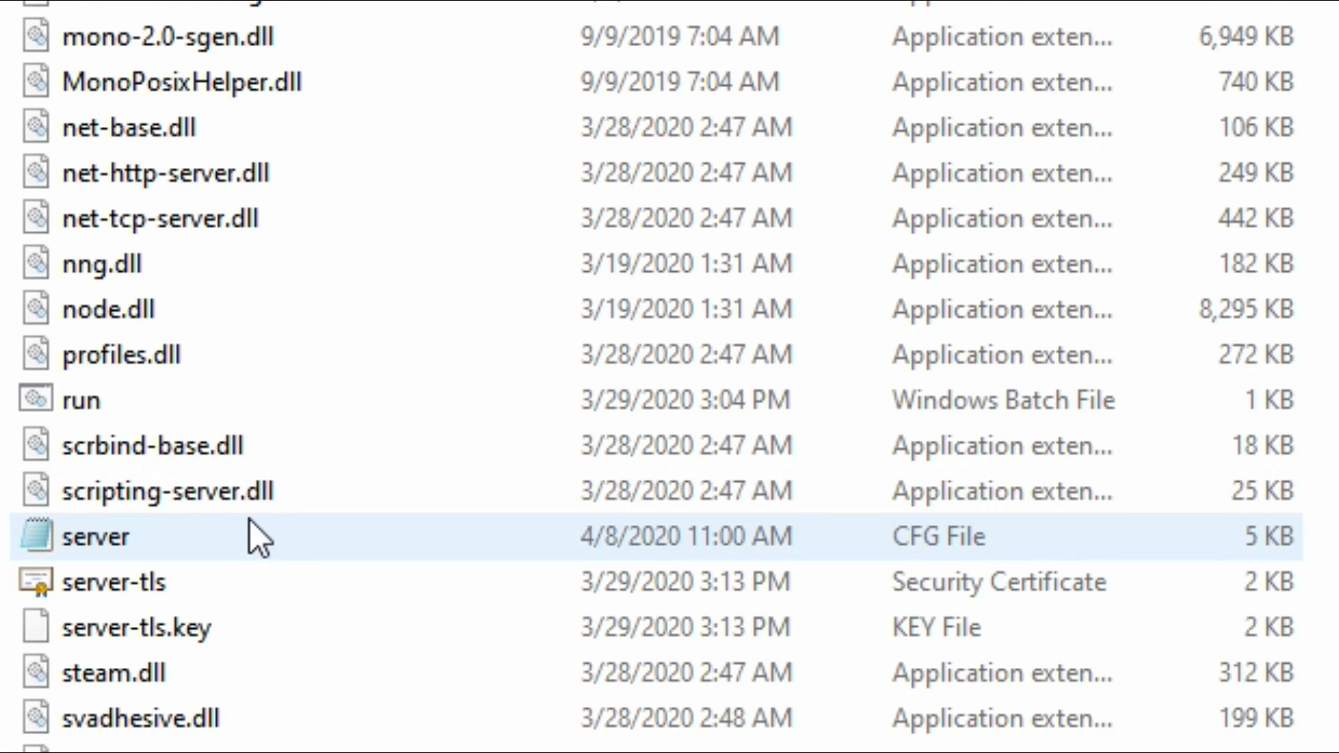
click(817, 610)
click(257, 536)
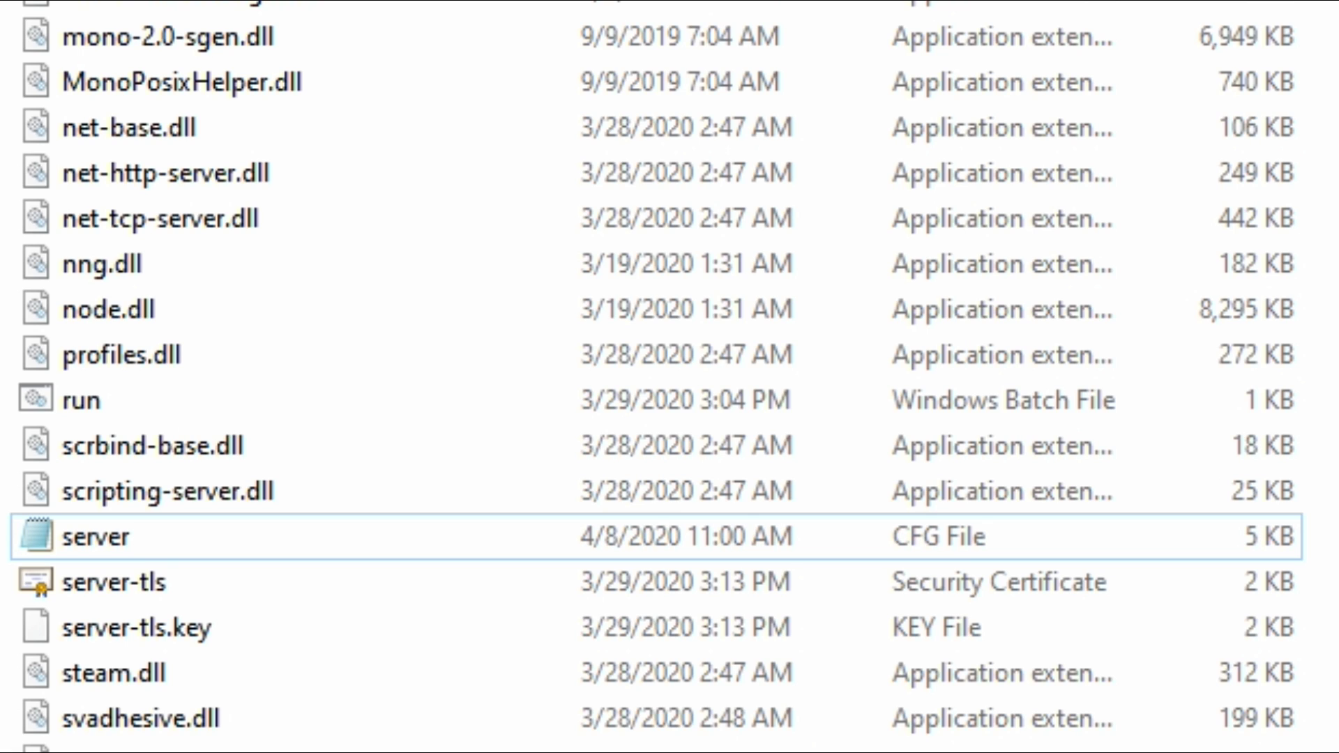
key(ctrl+v)
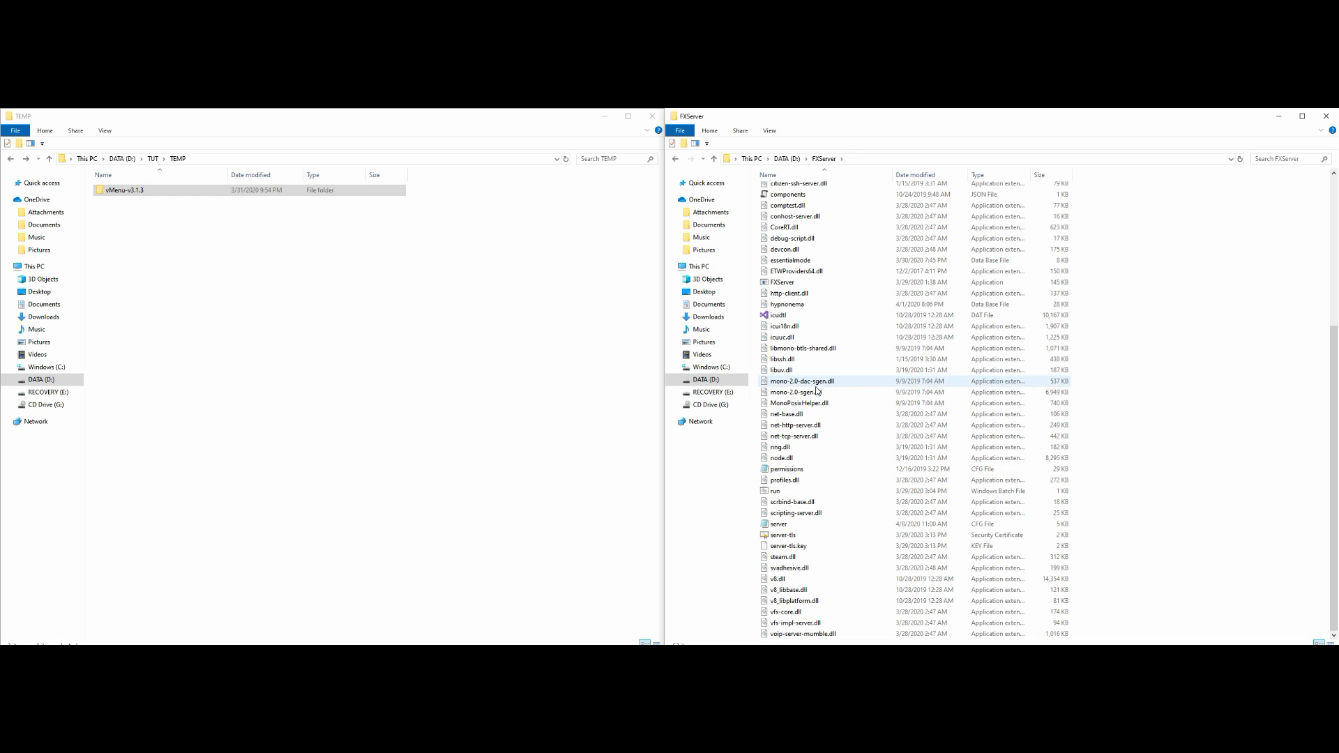
scroll(819, 392, up, 6)
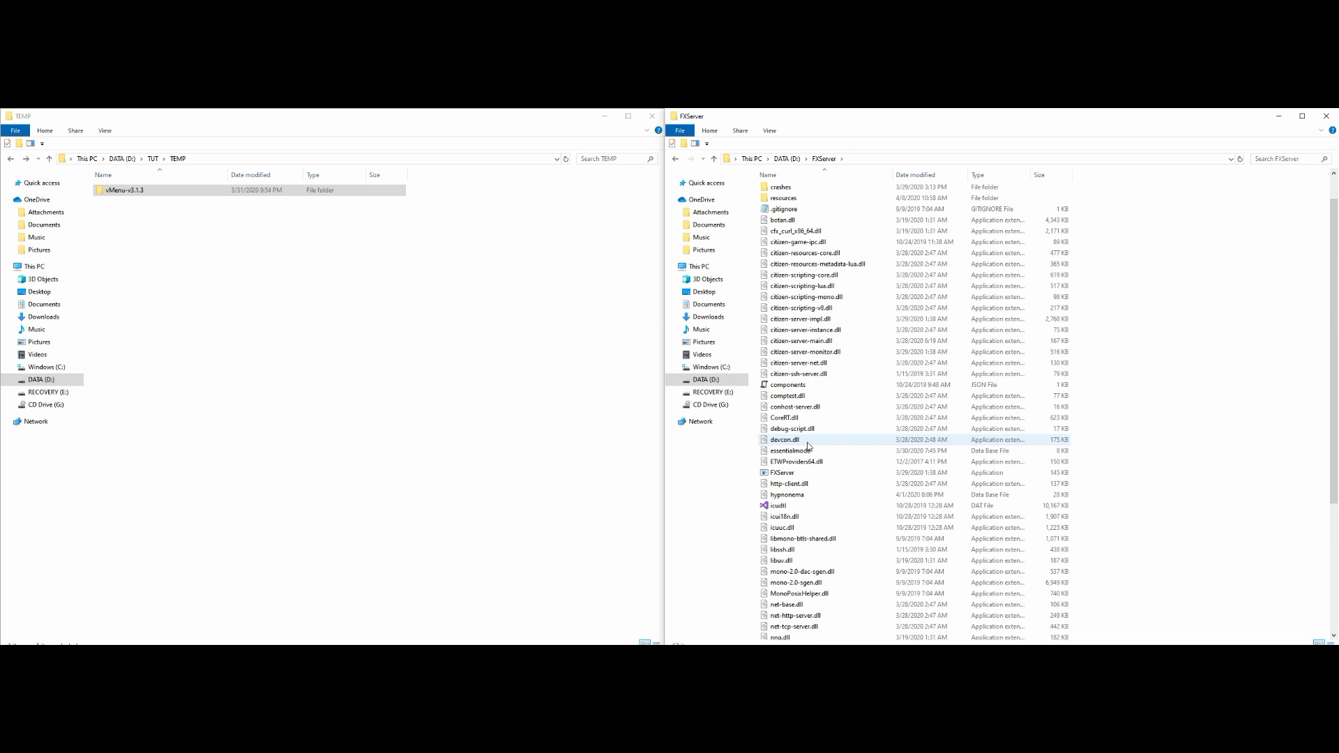
Open the cache folder inside FXServer to confirm it is empty
scroll(809, 447, up, 1)
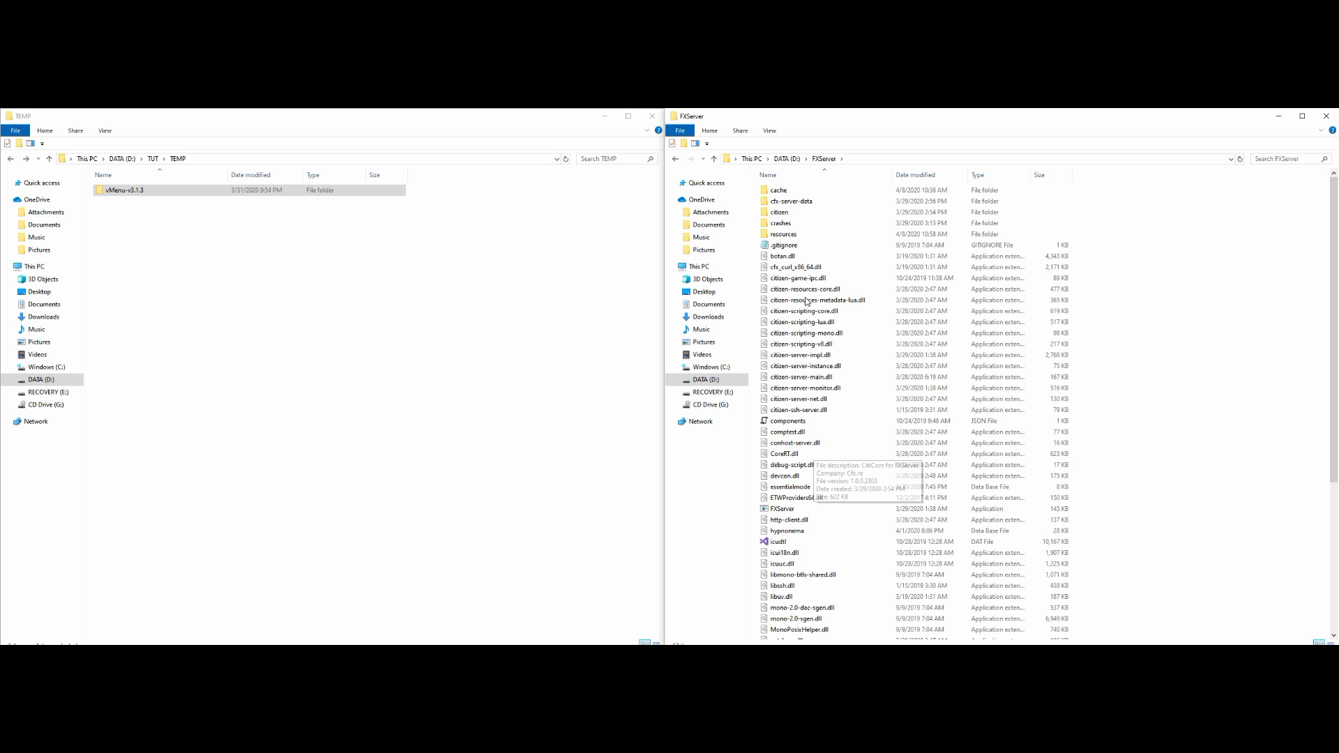
click(817, 192)
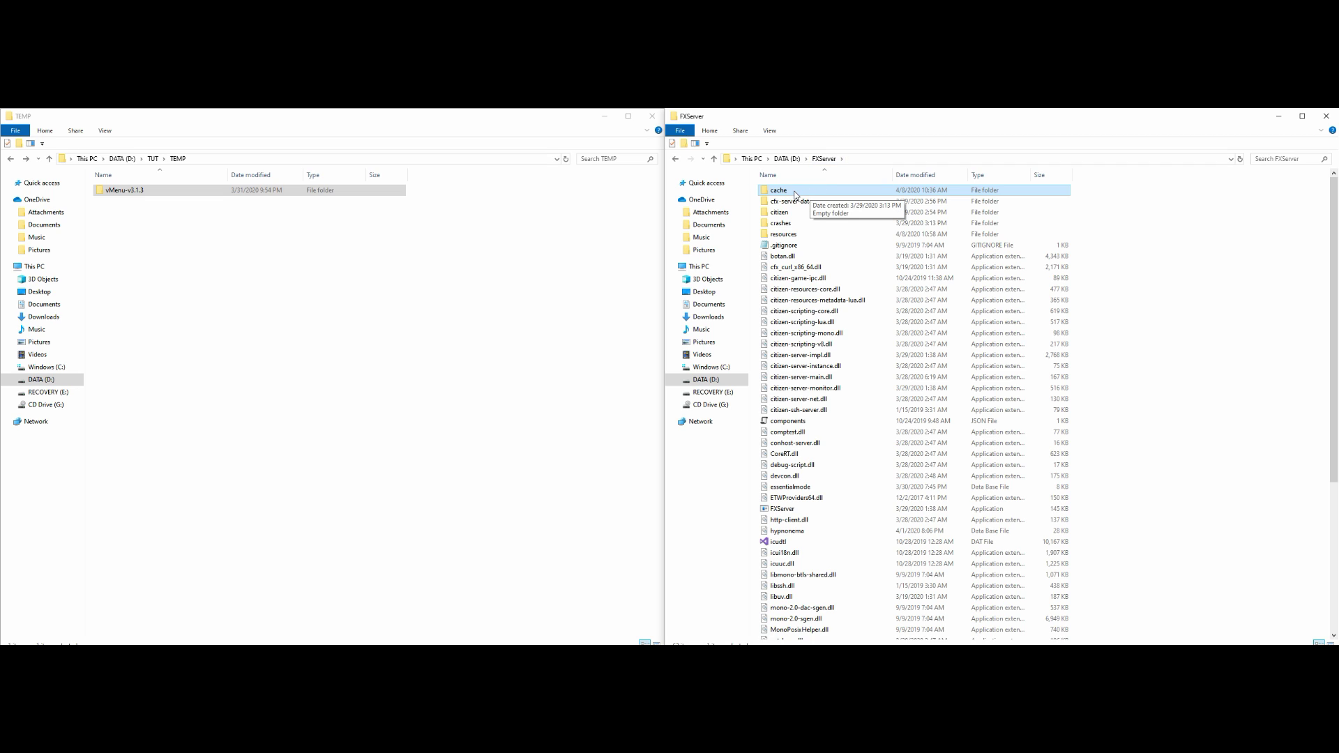
double_click(805, 195)
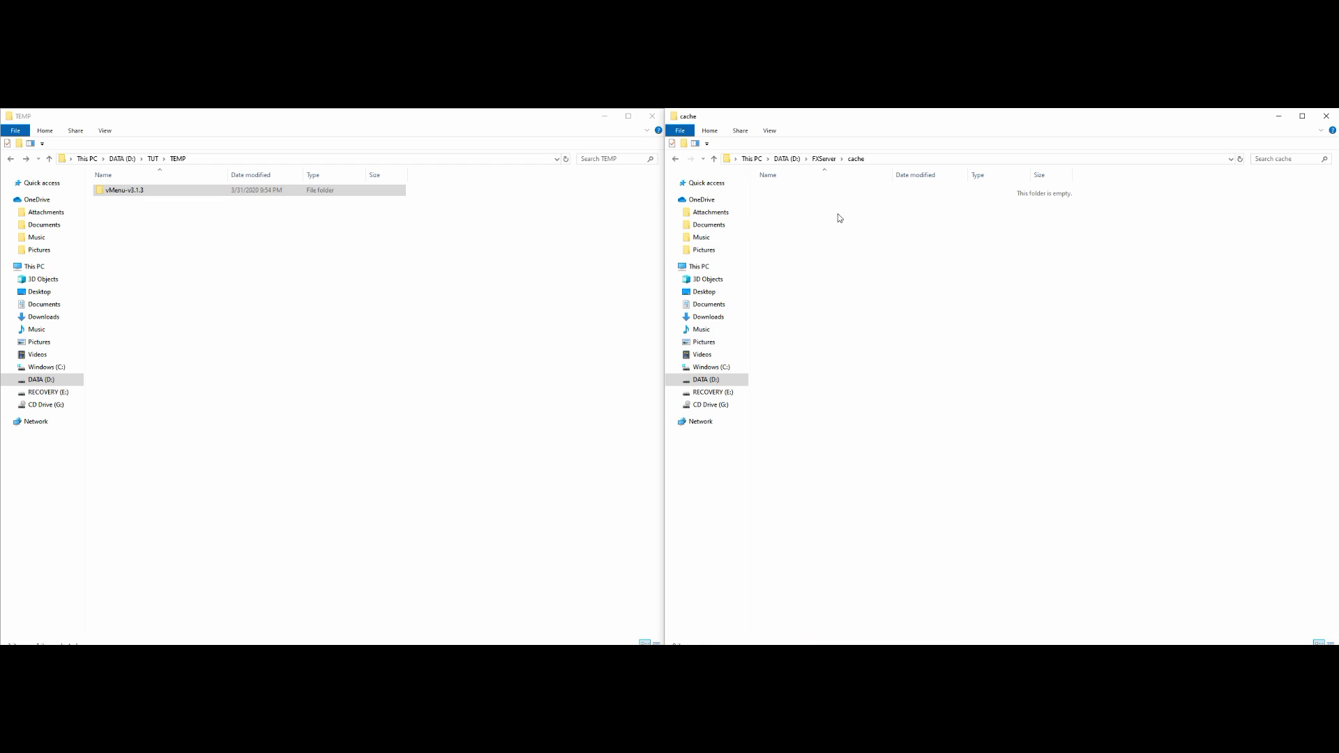
Return to the FXServer folder and select the run batch file
click(676, 159)
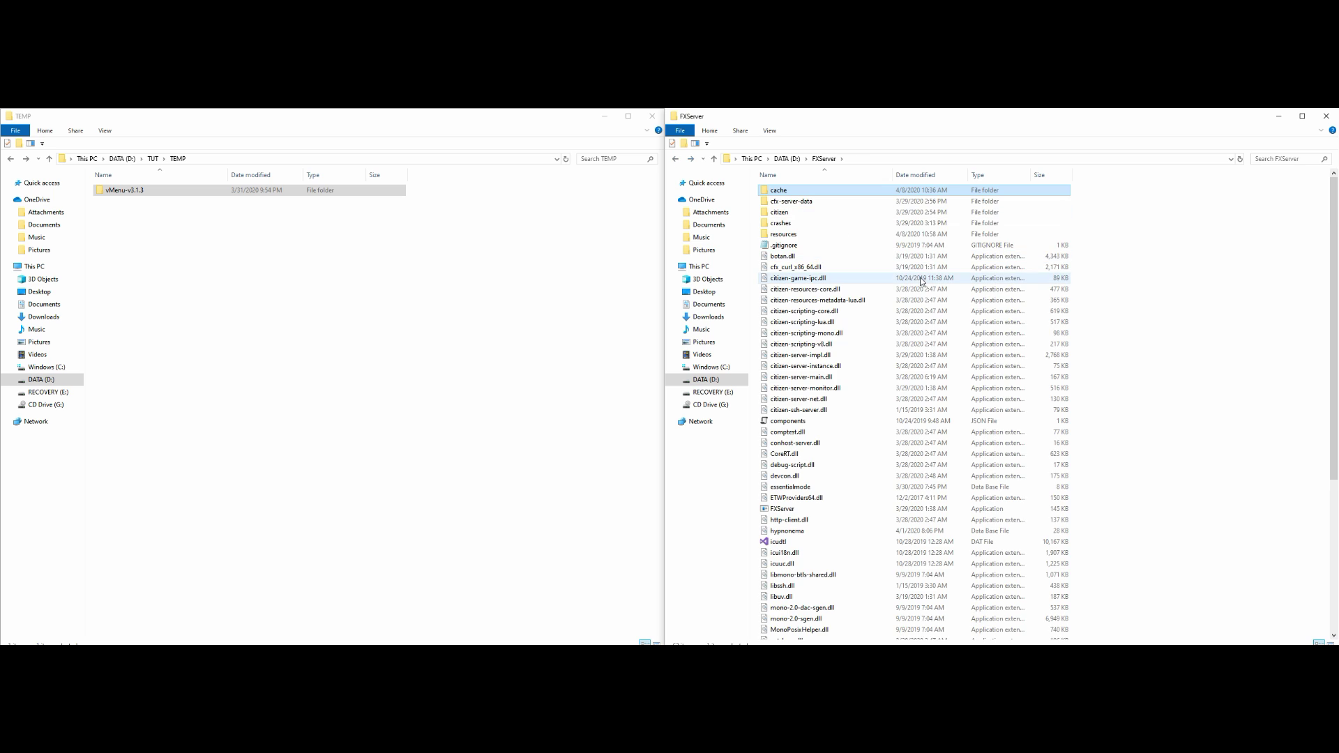
scroll(837, 401, down, 7)
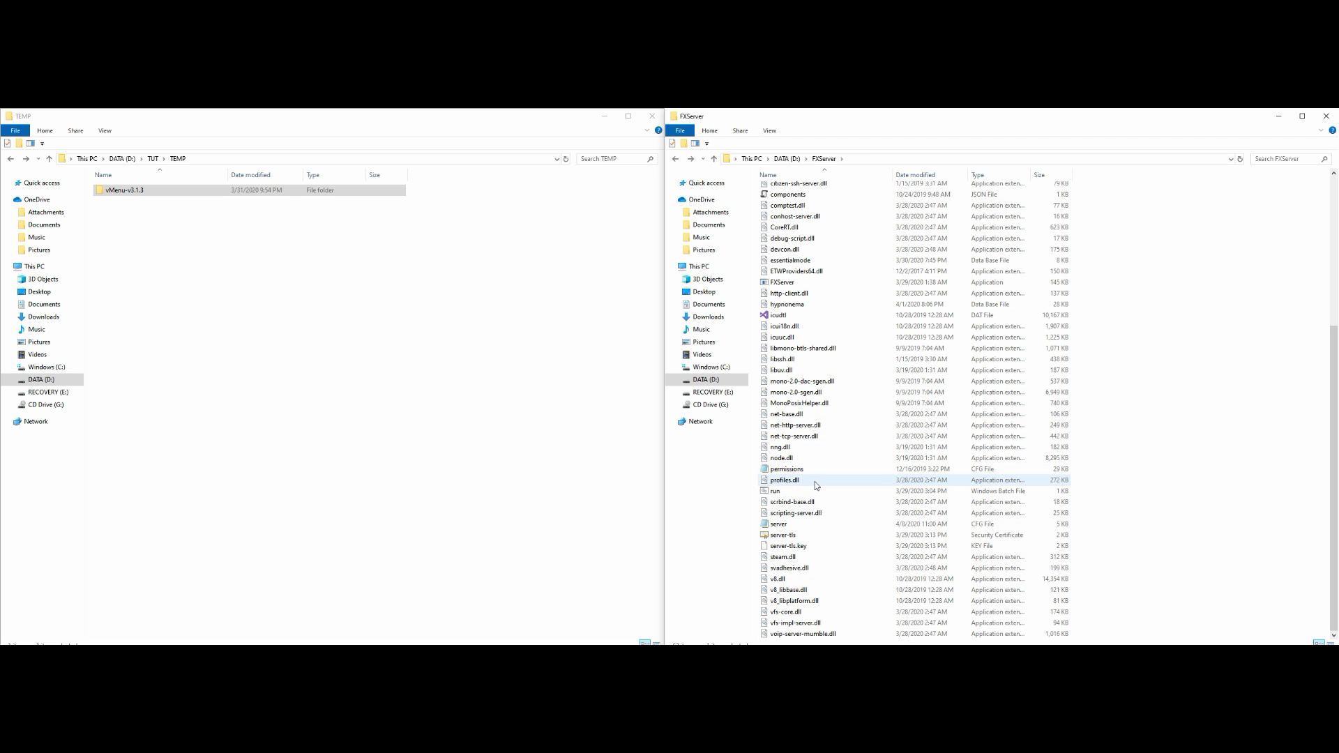
click(837, 491)
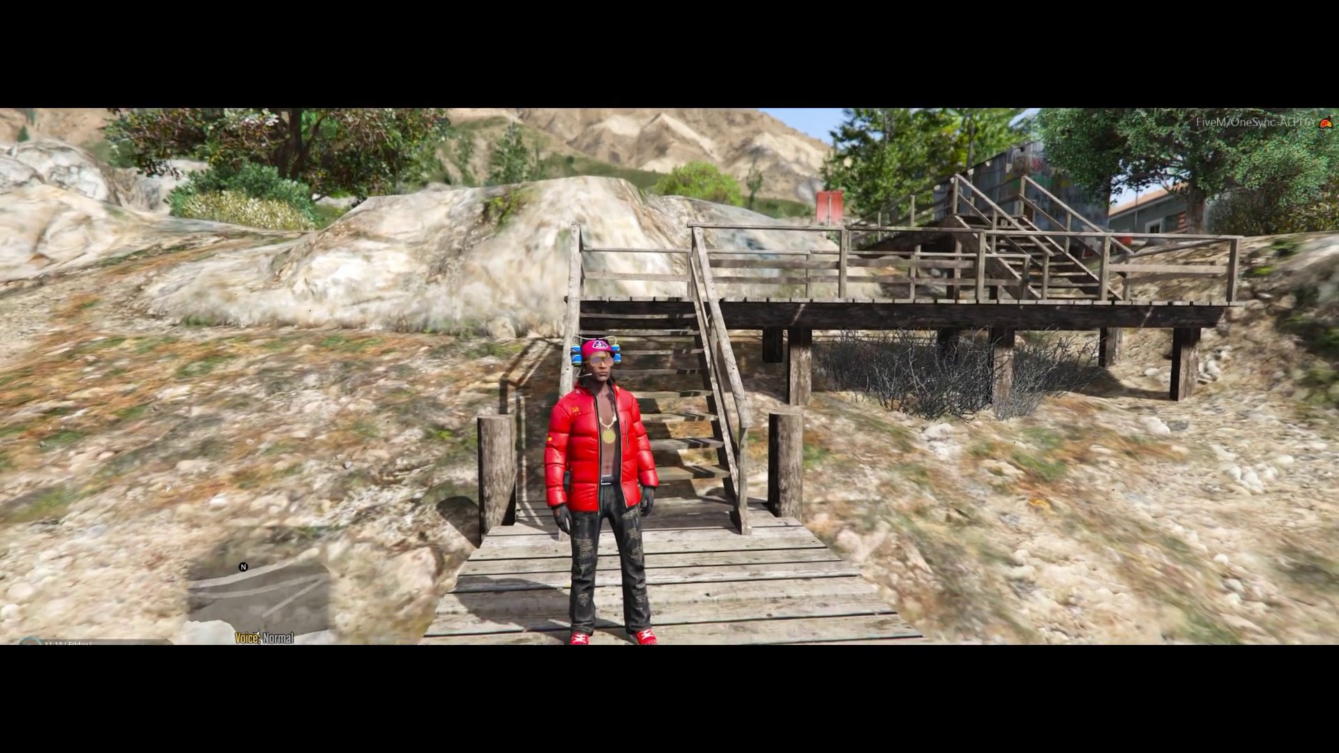
Open the vMenu main menu and view the Online Players list
key(m)
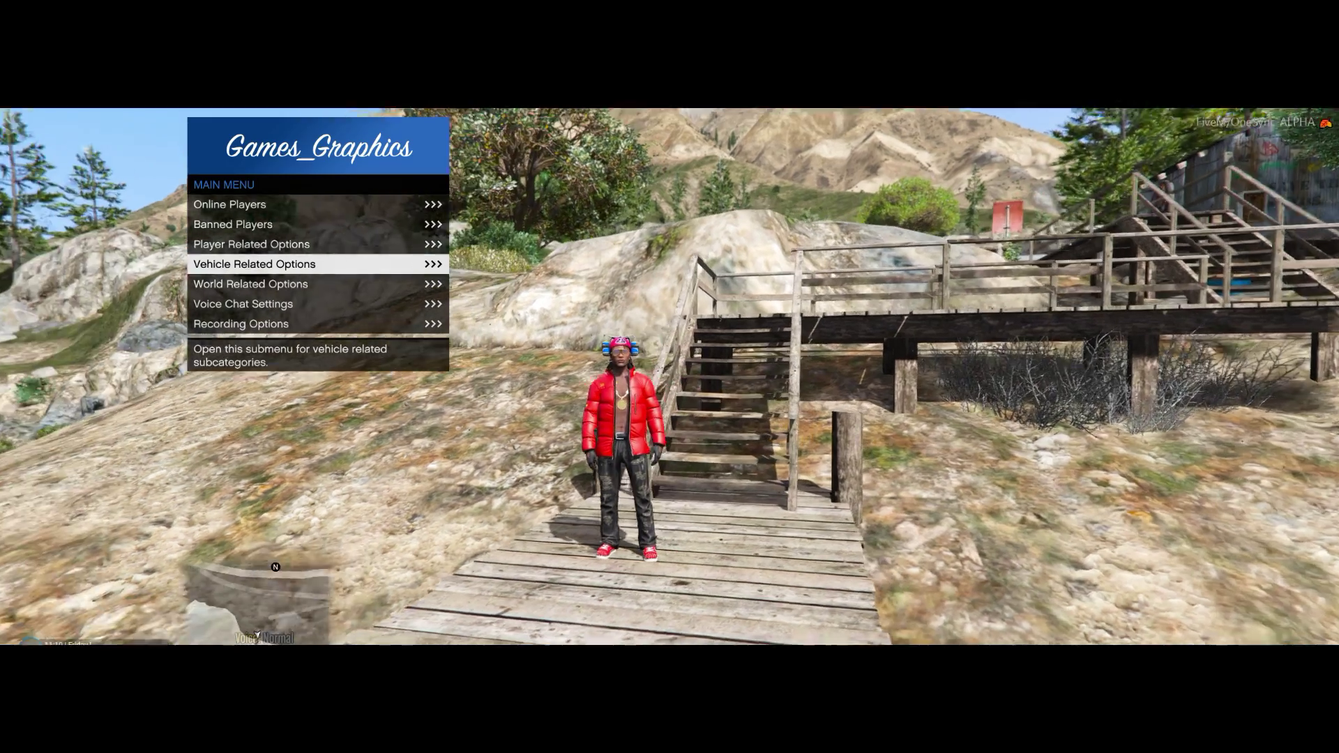
key(Up)
key(Up)
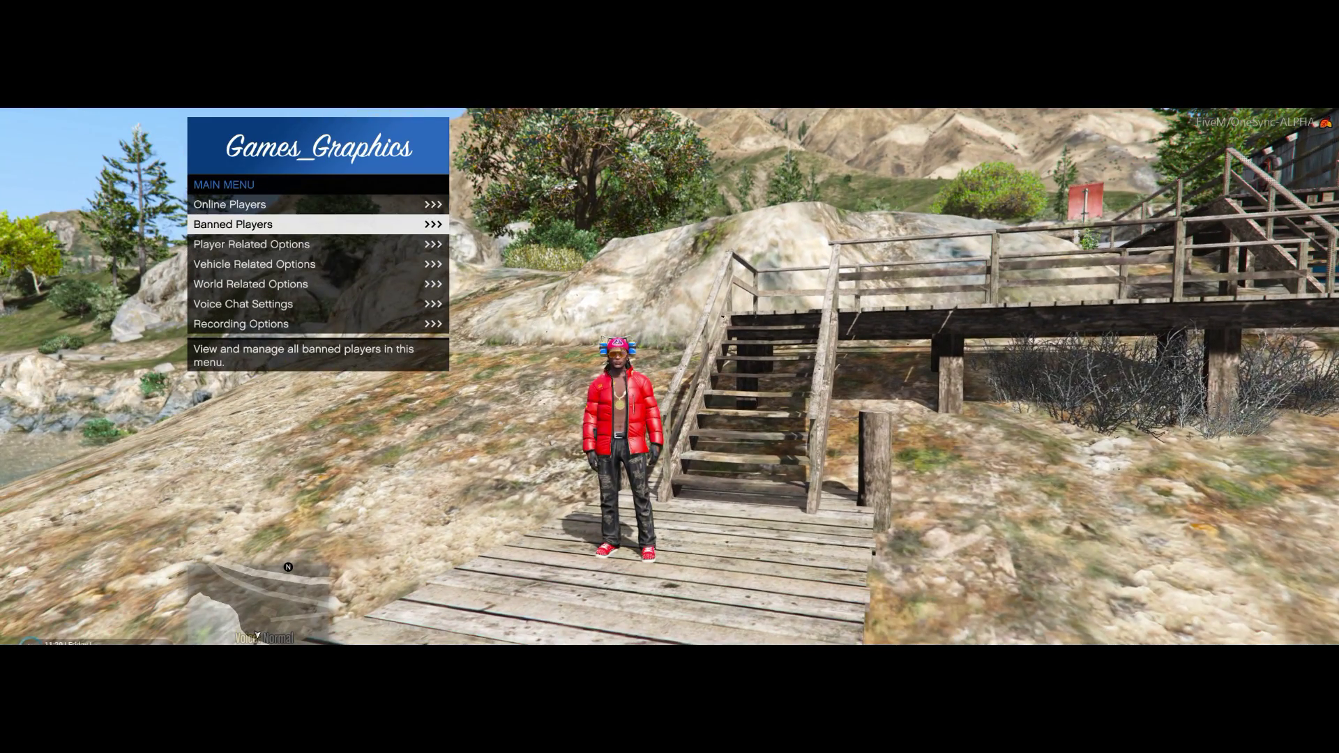
key(Up)
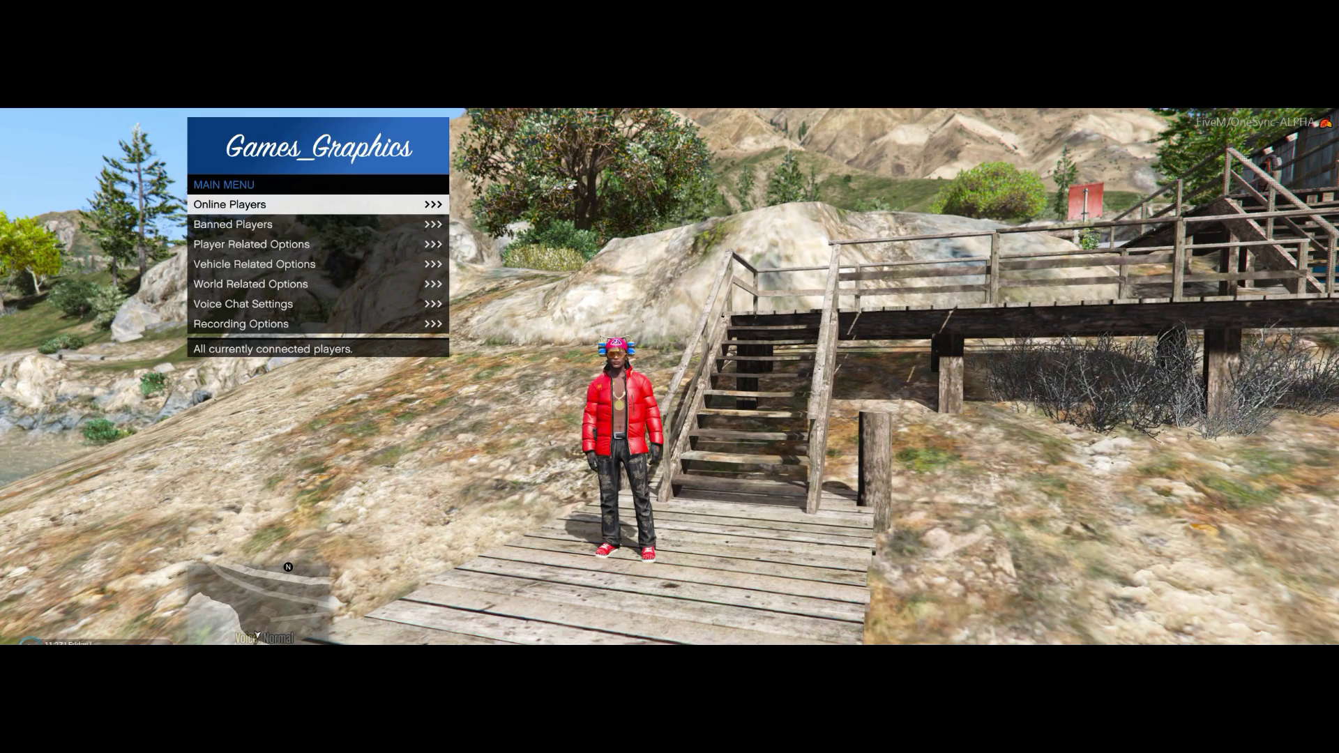
key(Return)
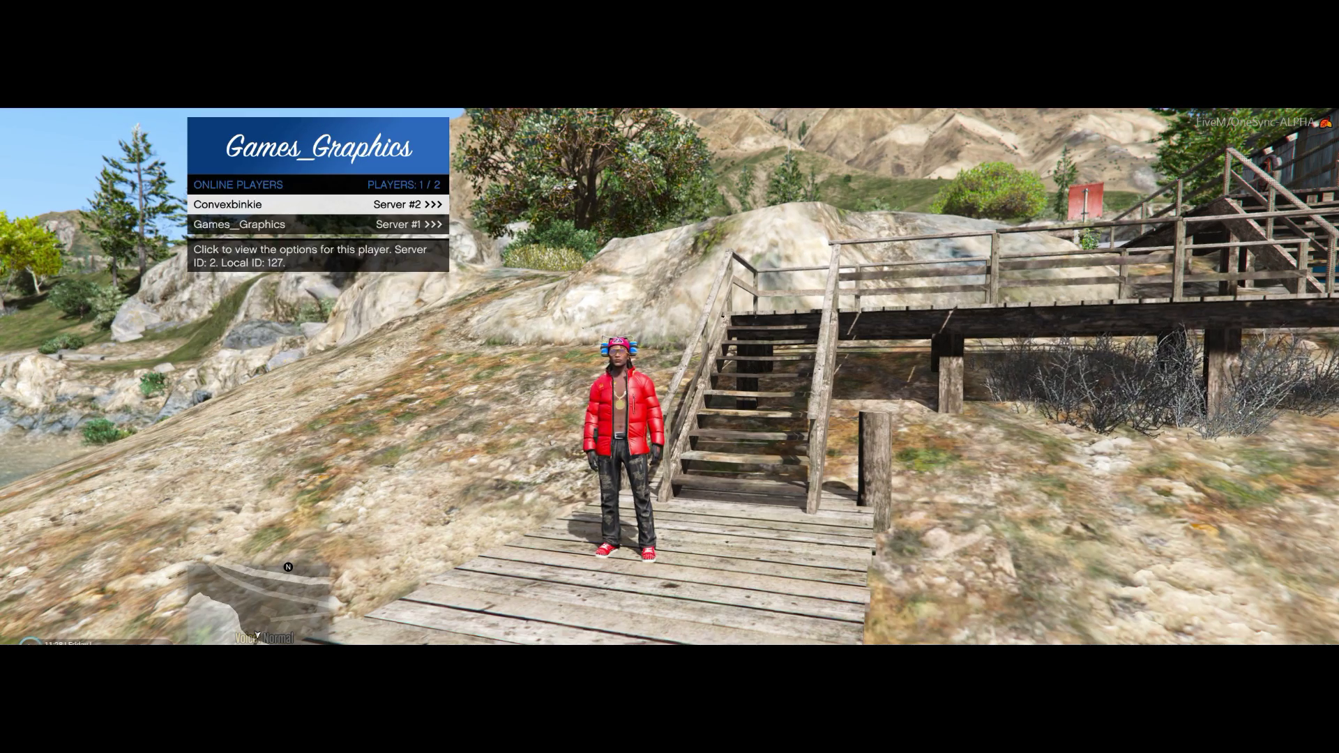
key(BackSpace)
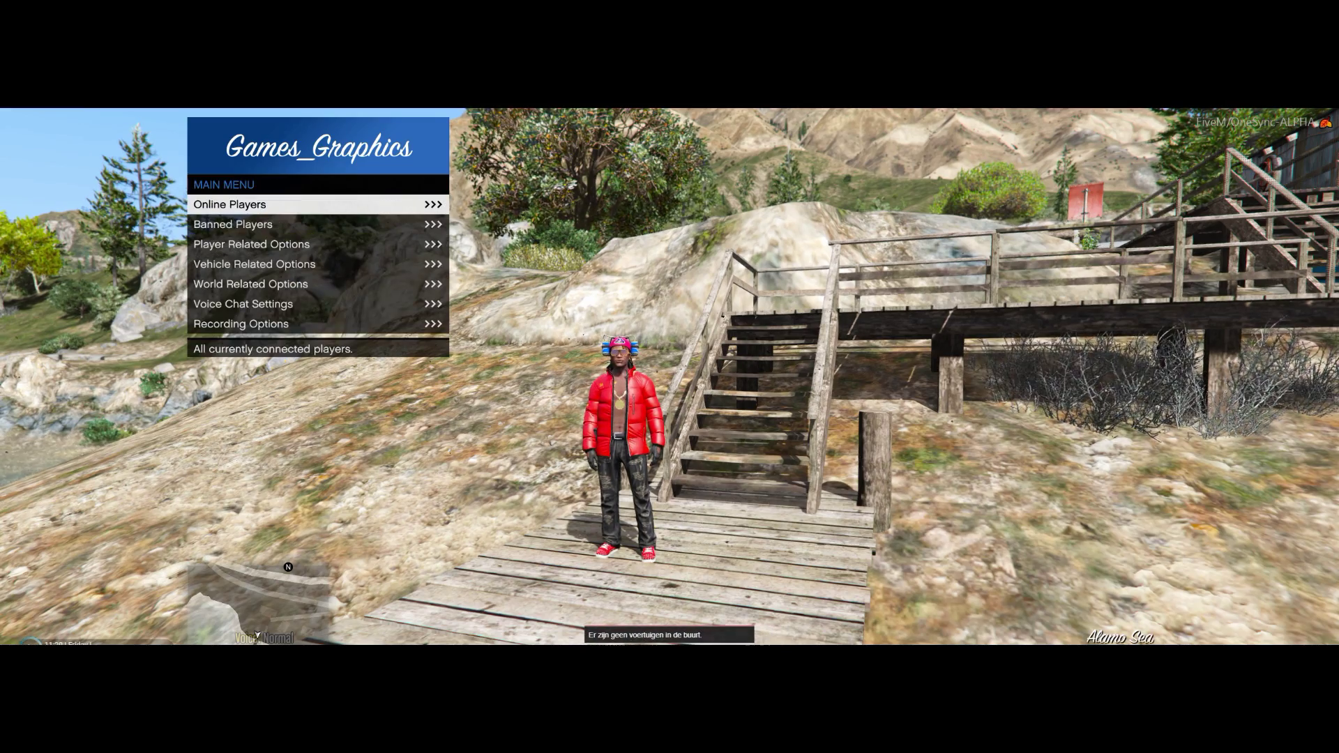
Browse down through Banned Players, Player, Vehicle, World and Voice Chat options
key(Down)
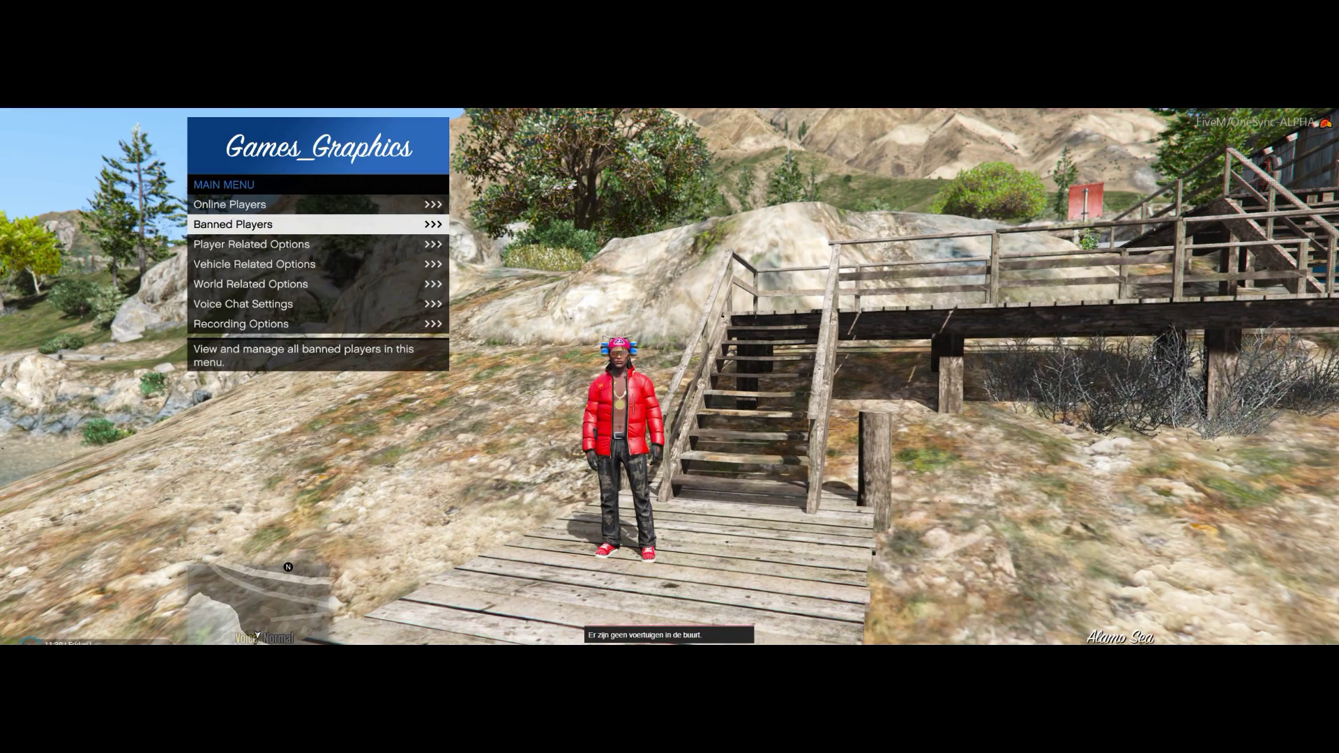
key(Down)
key(Down)
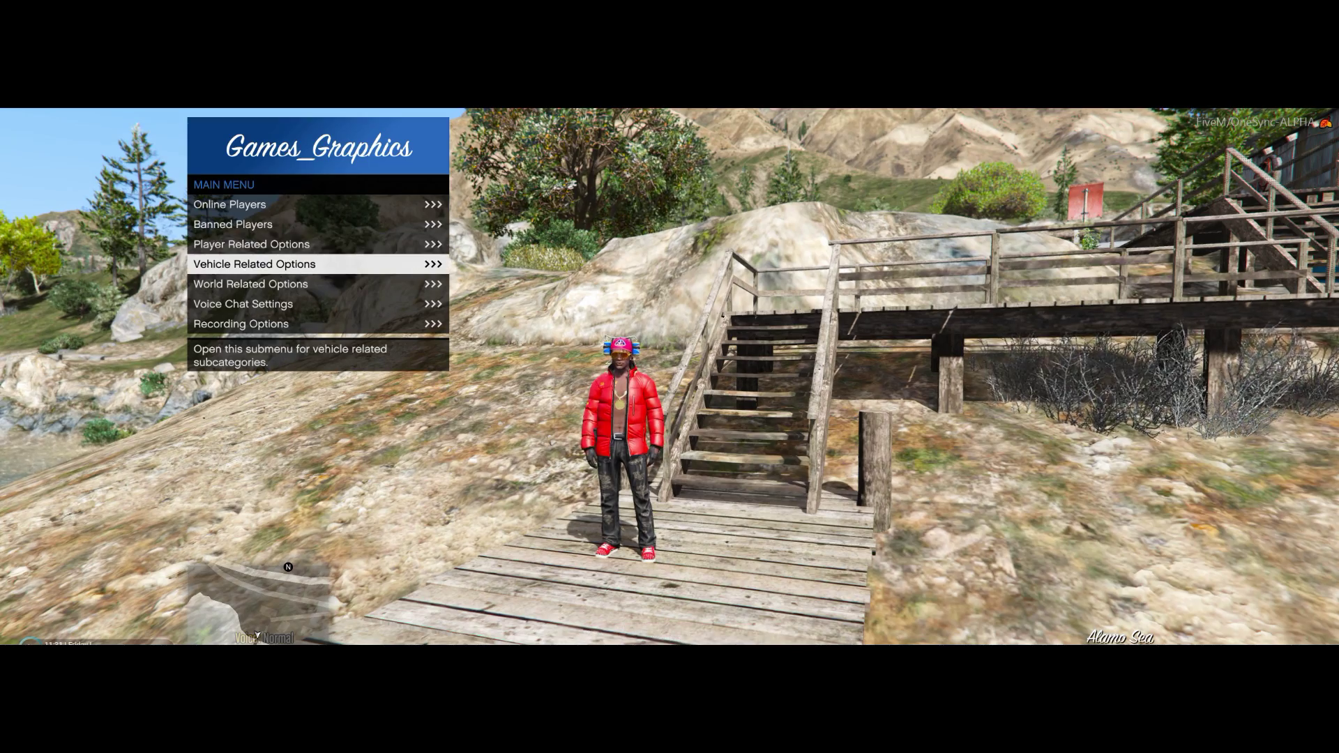
key(Down)
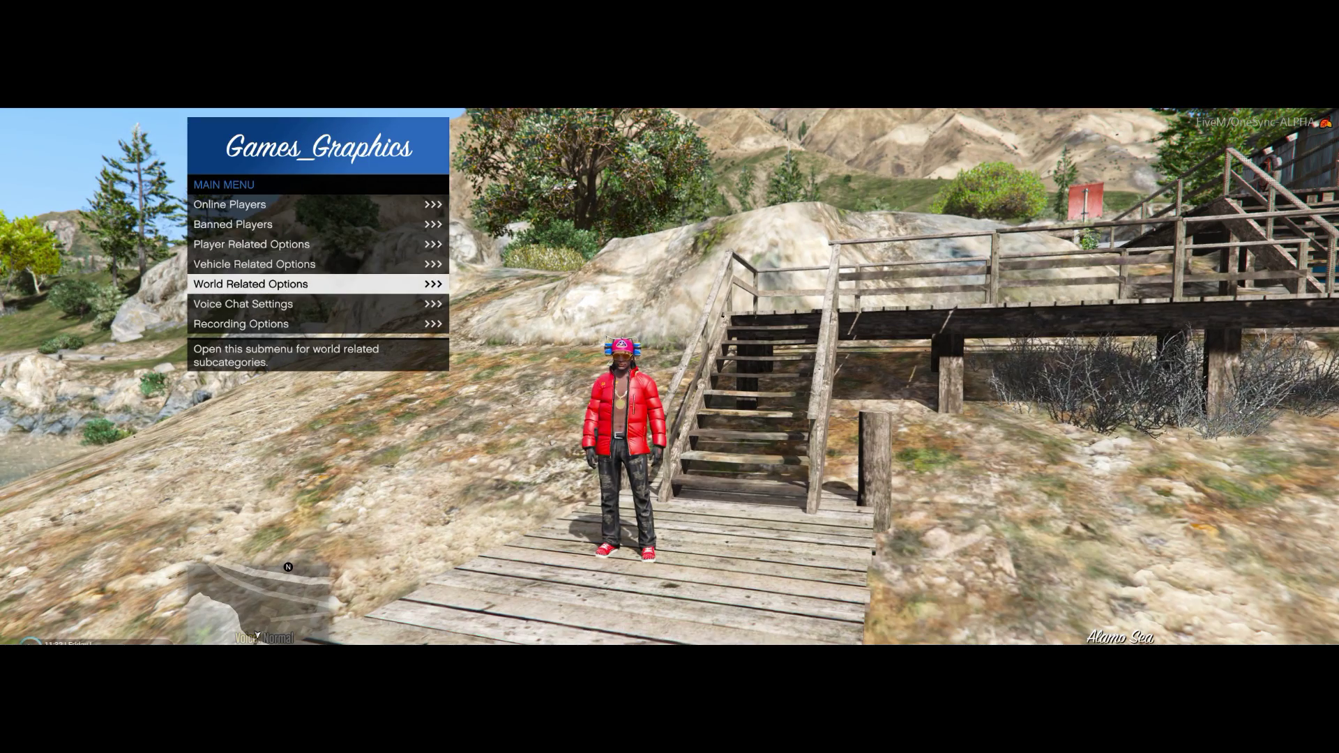
key(Down)
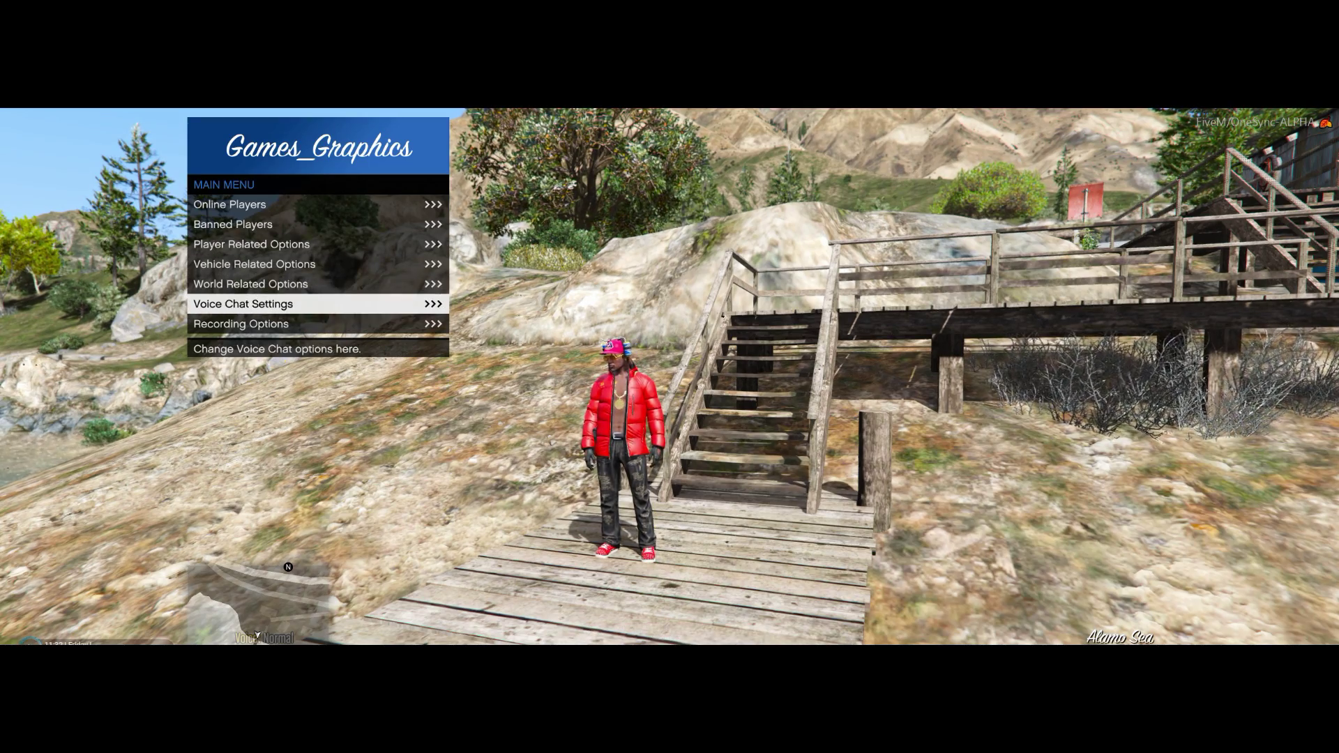
key(Down)
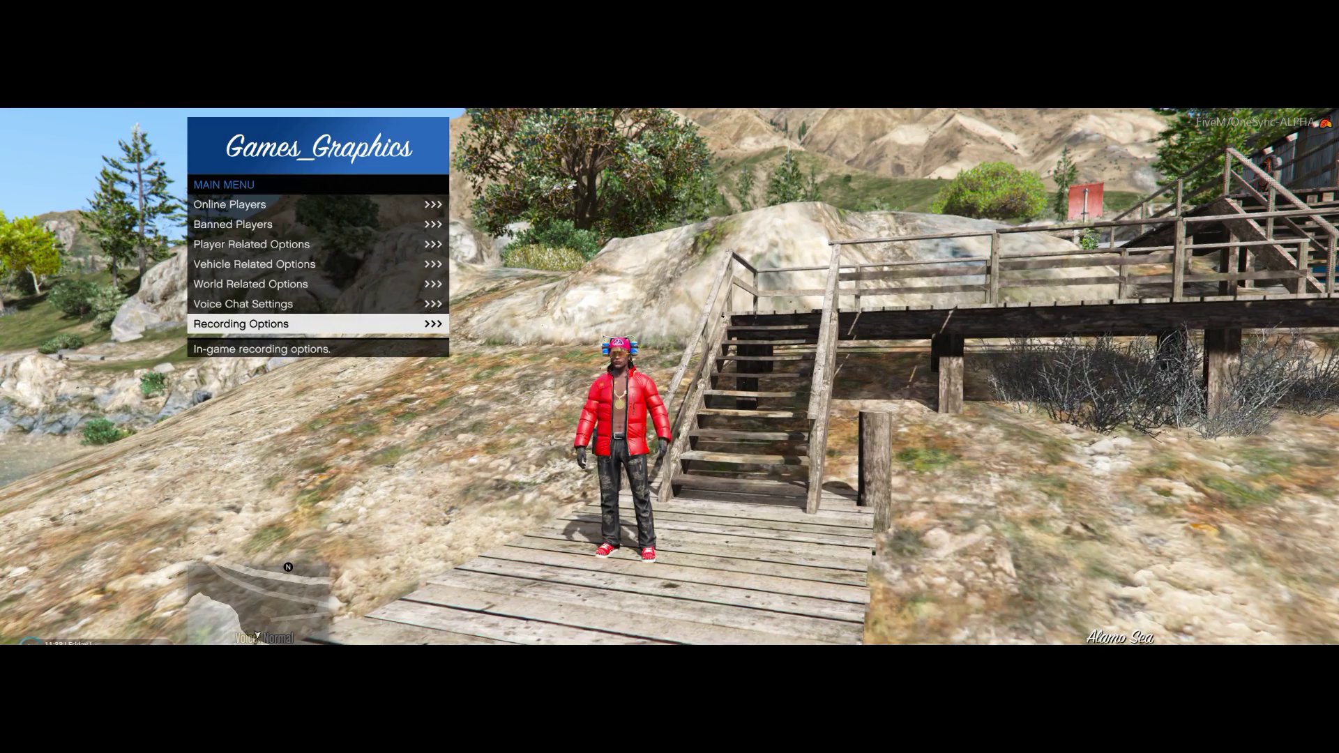
Walk the character up the lakeside stairs toward the road and close vMenu
key(w)
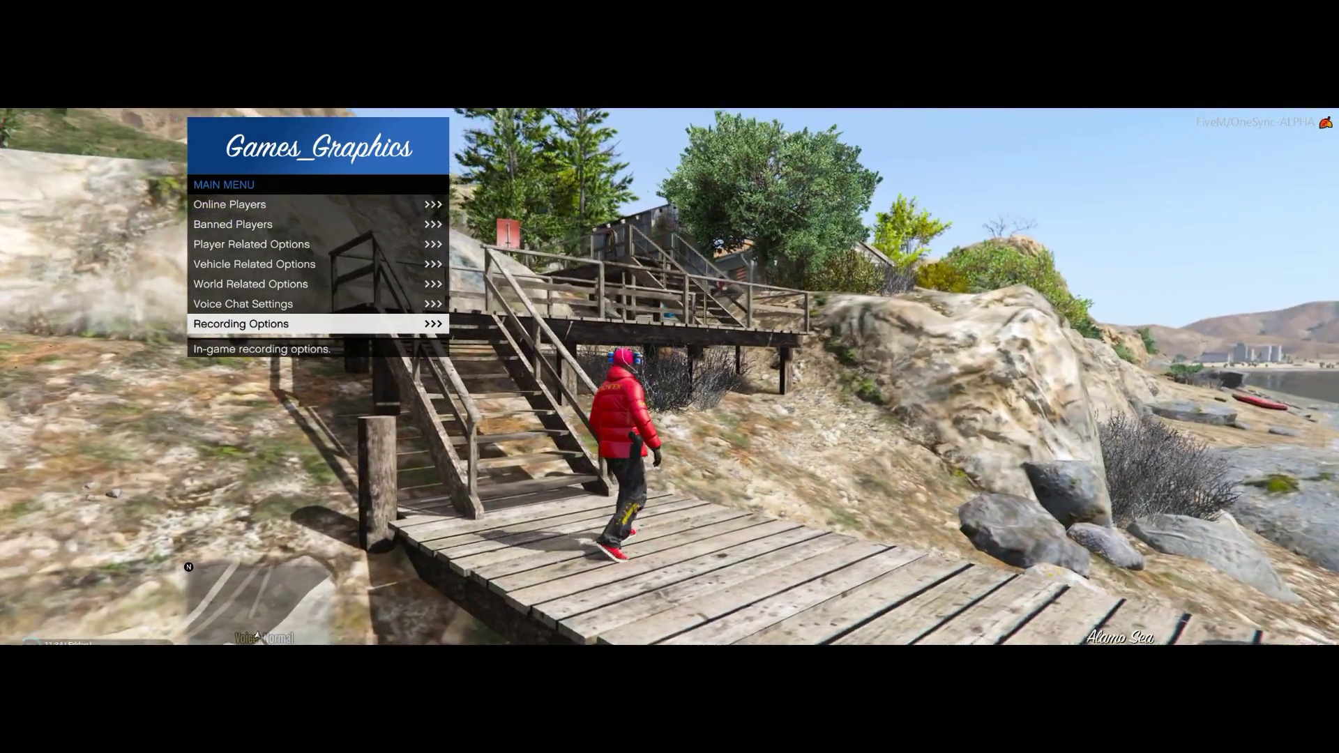
key(w)
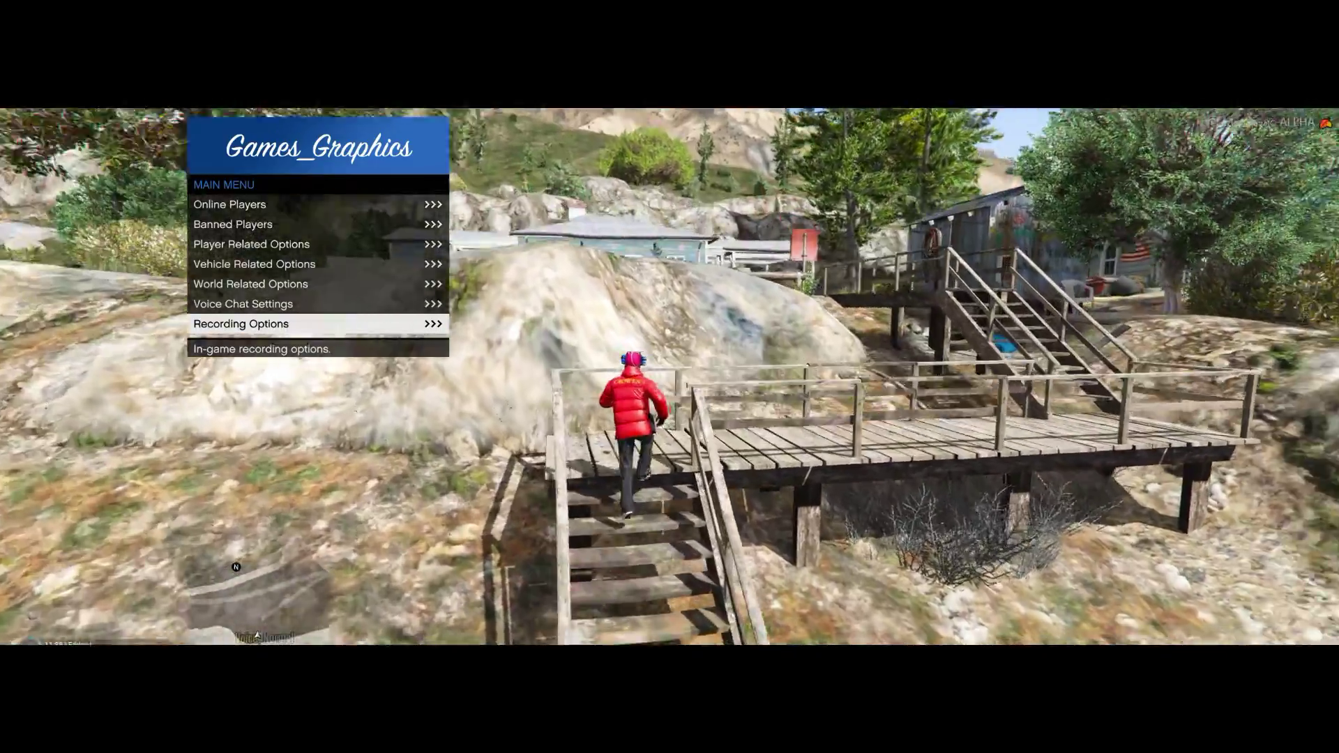
key(w)
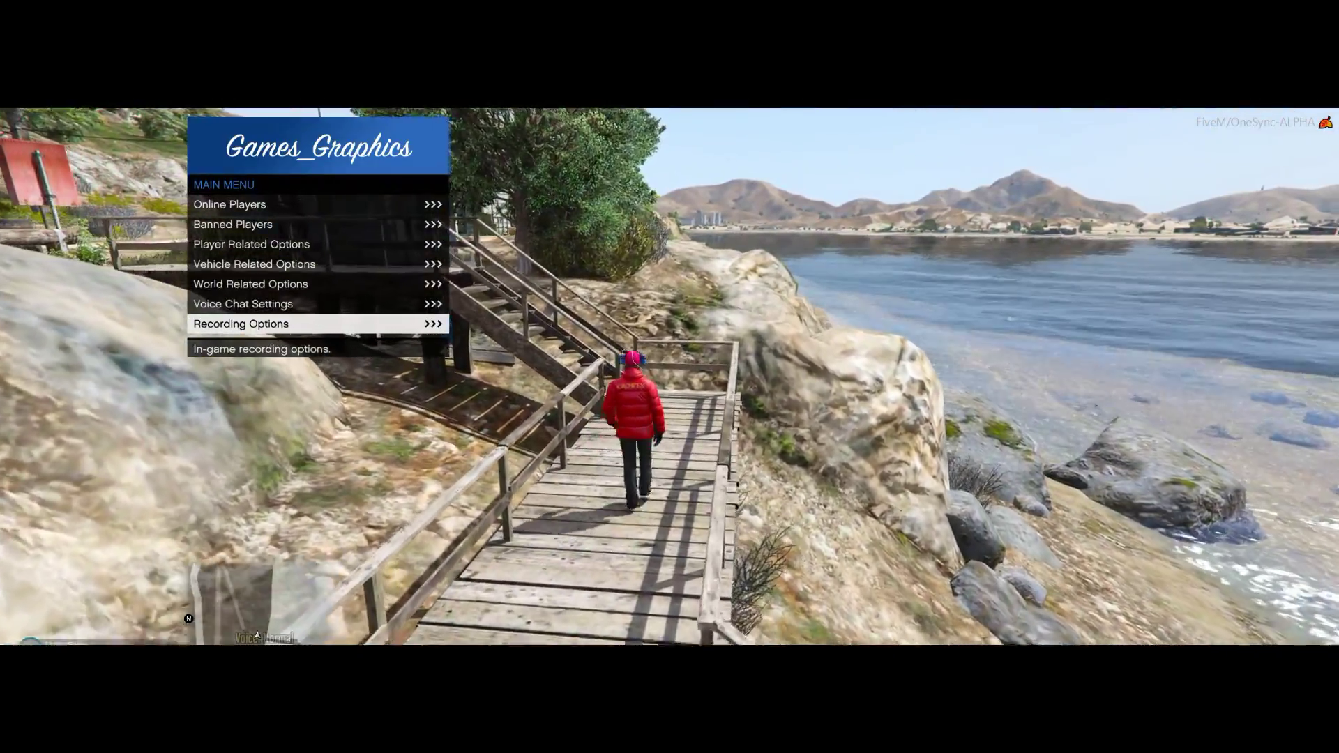
key(w)
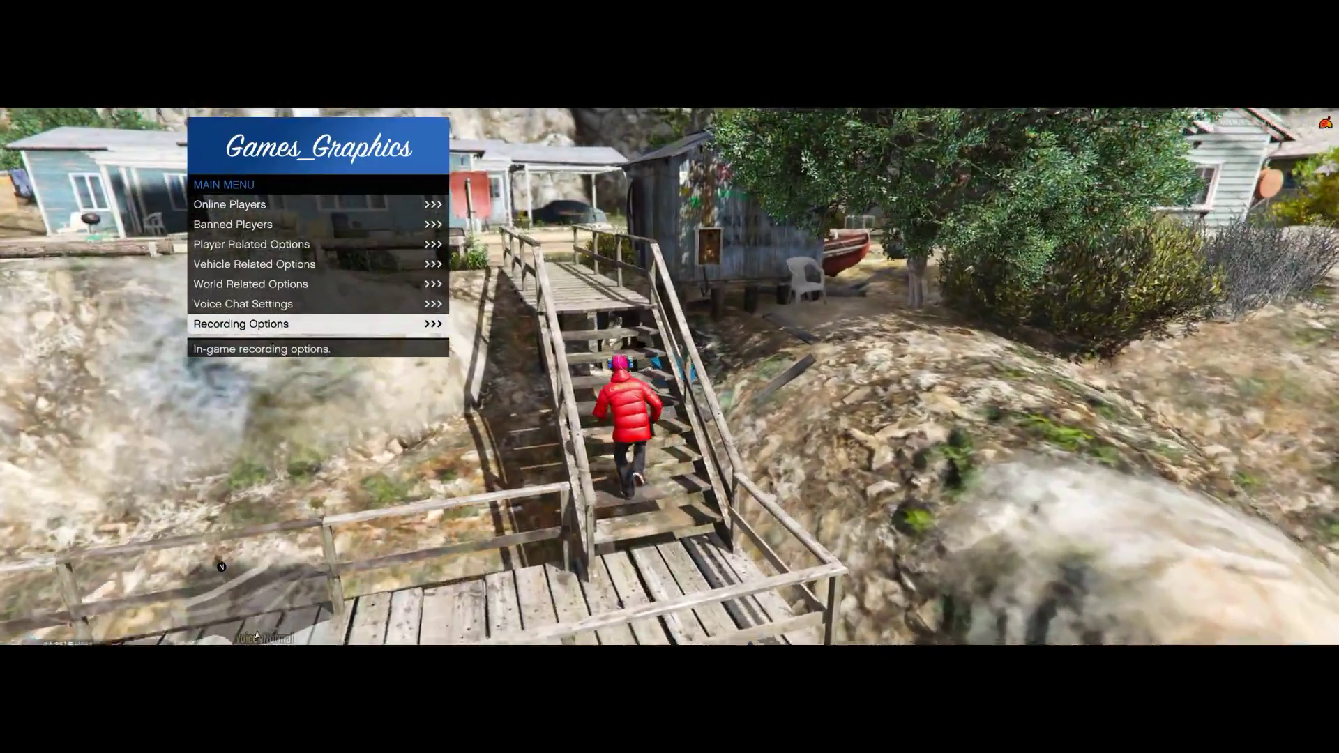
key(w)
key(m)
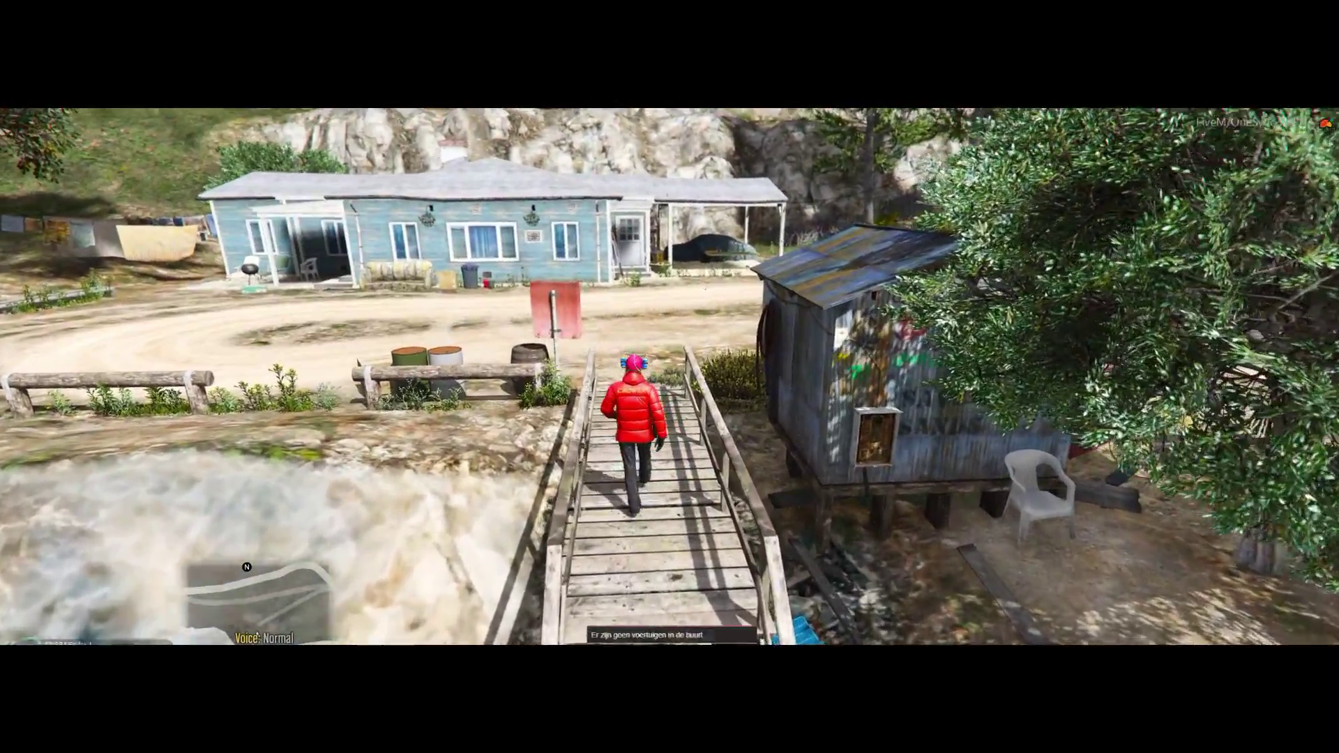
key(s)
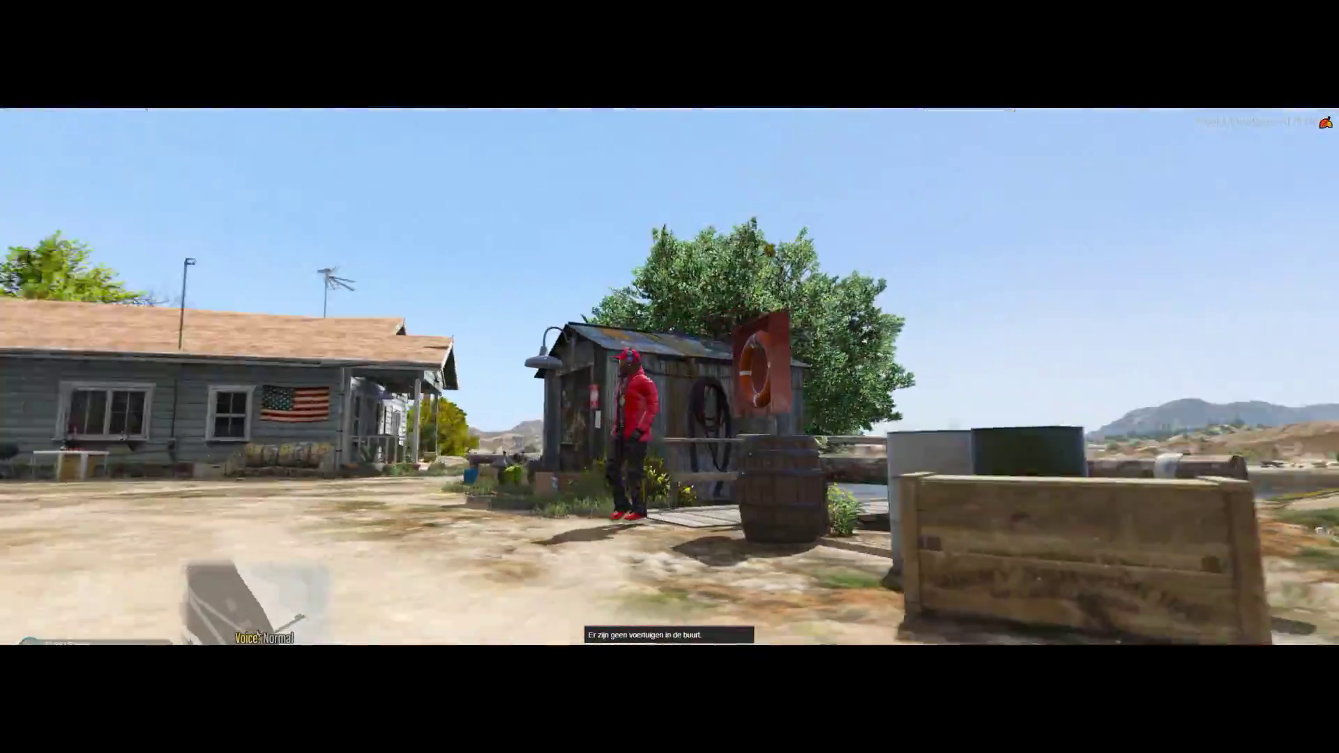
key(s)
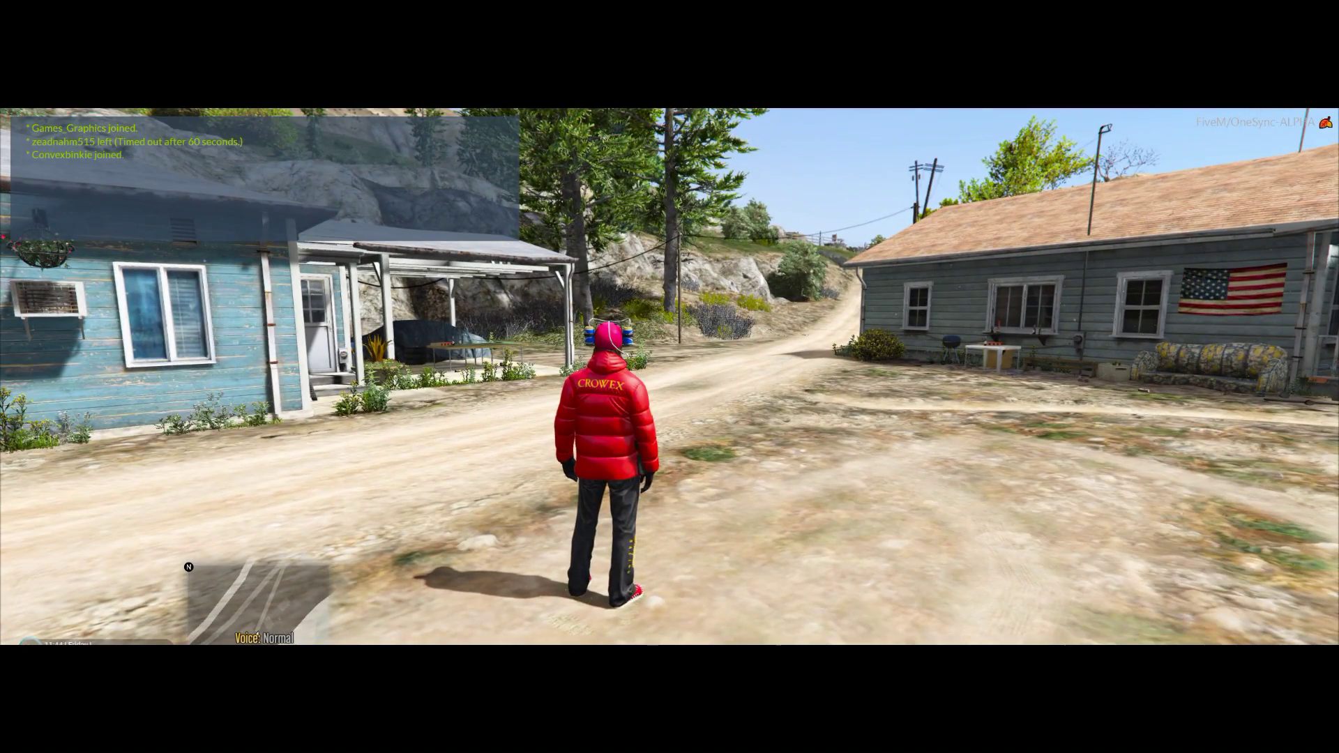
Open and close the trainer menu, then bring up the chat panel
key(F1)
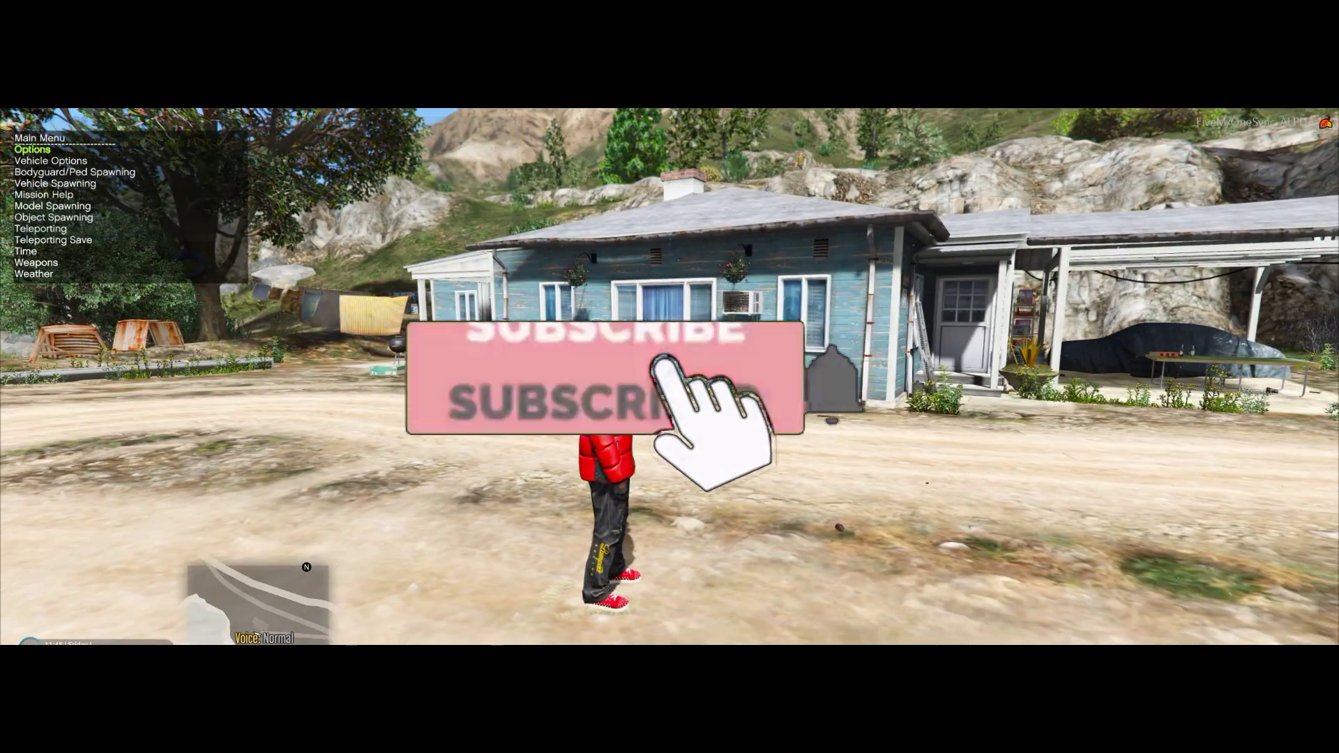
key(F1)
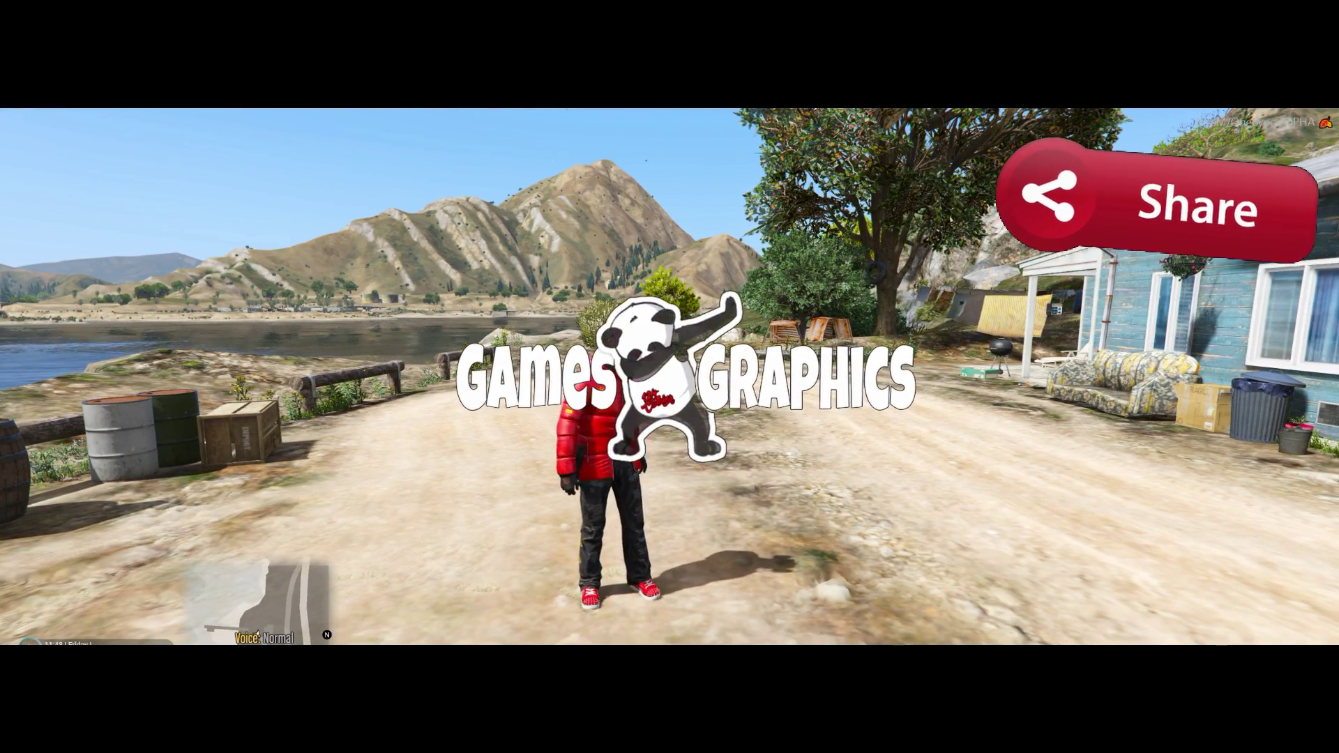
key(t)
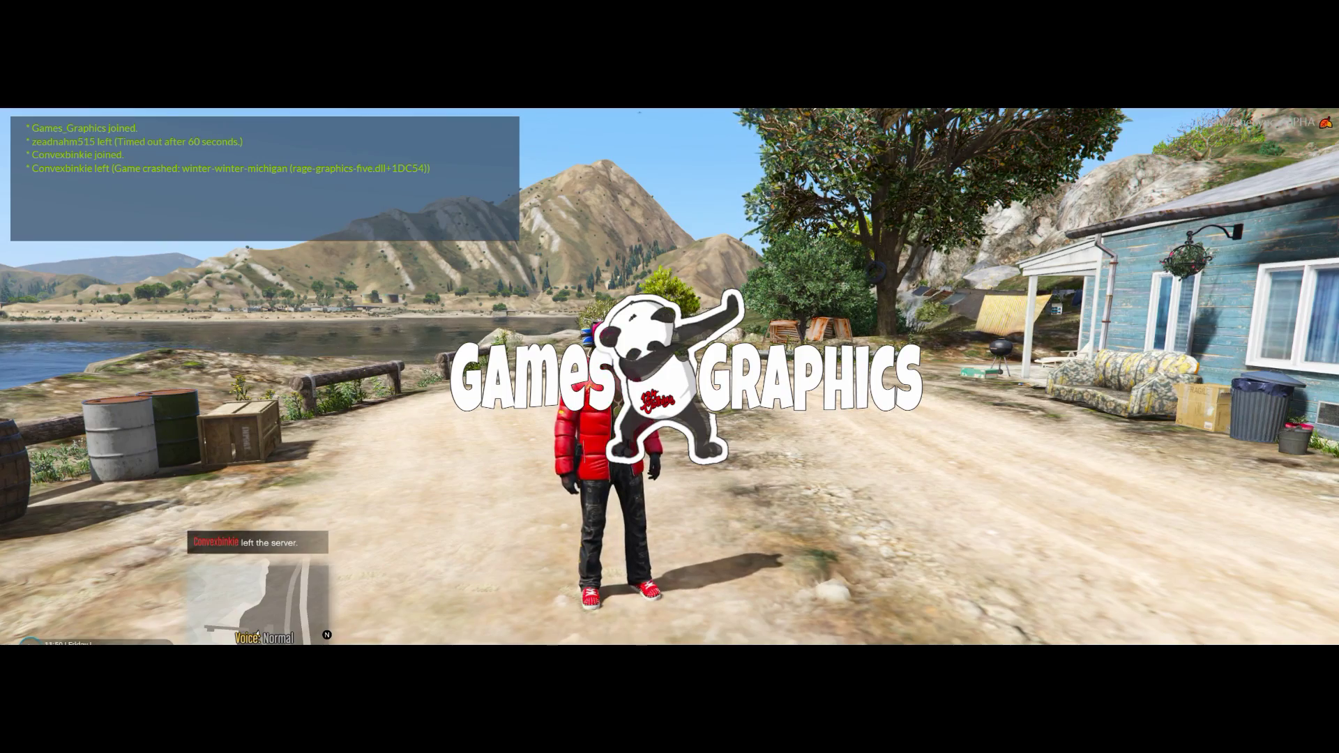